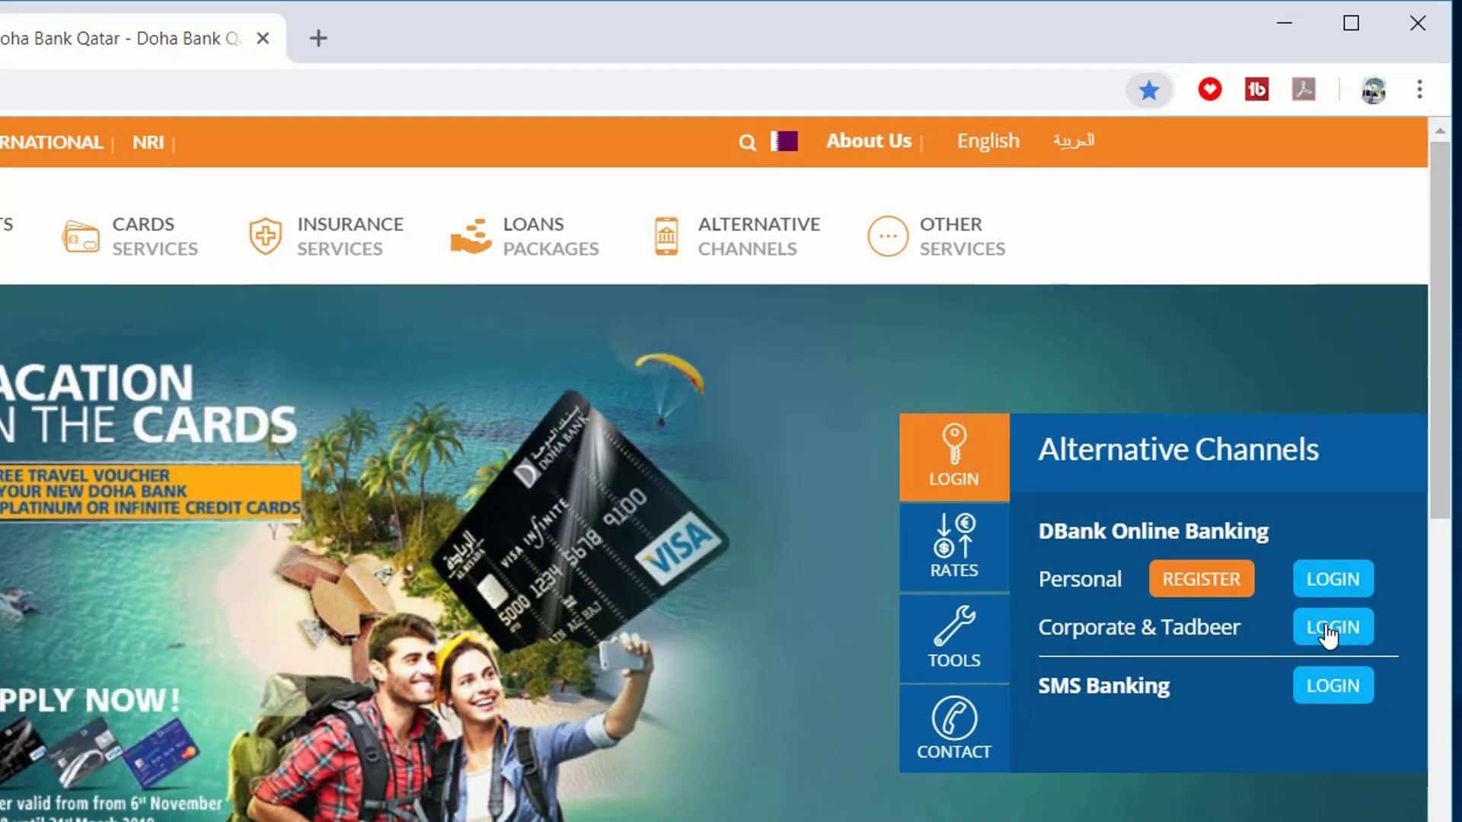
Log in to Corporate & Tadbeer with the username, customer number and account password
left_click(1329, 627)
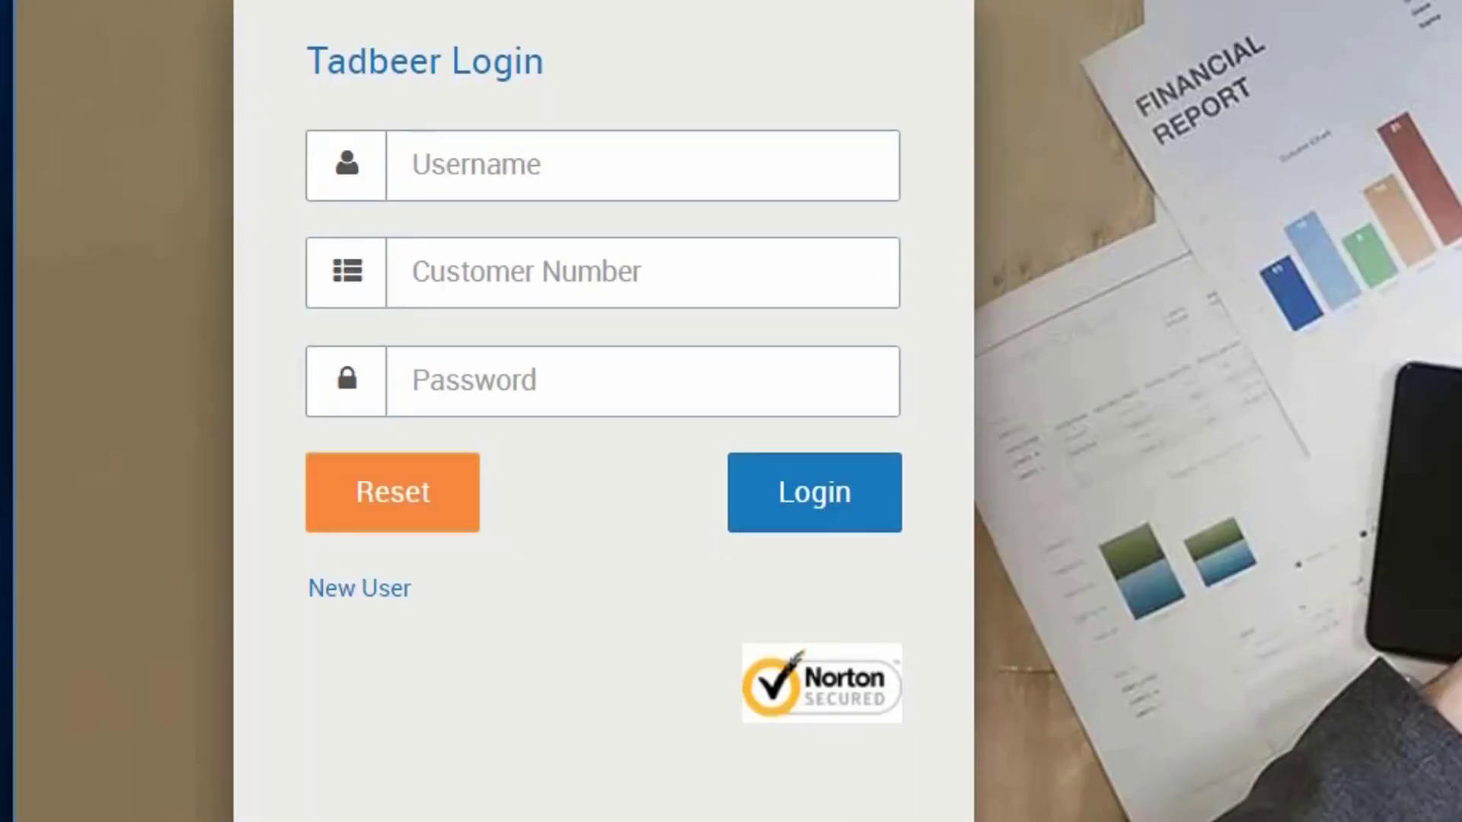
left_click(558, 161)
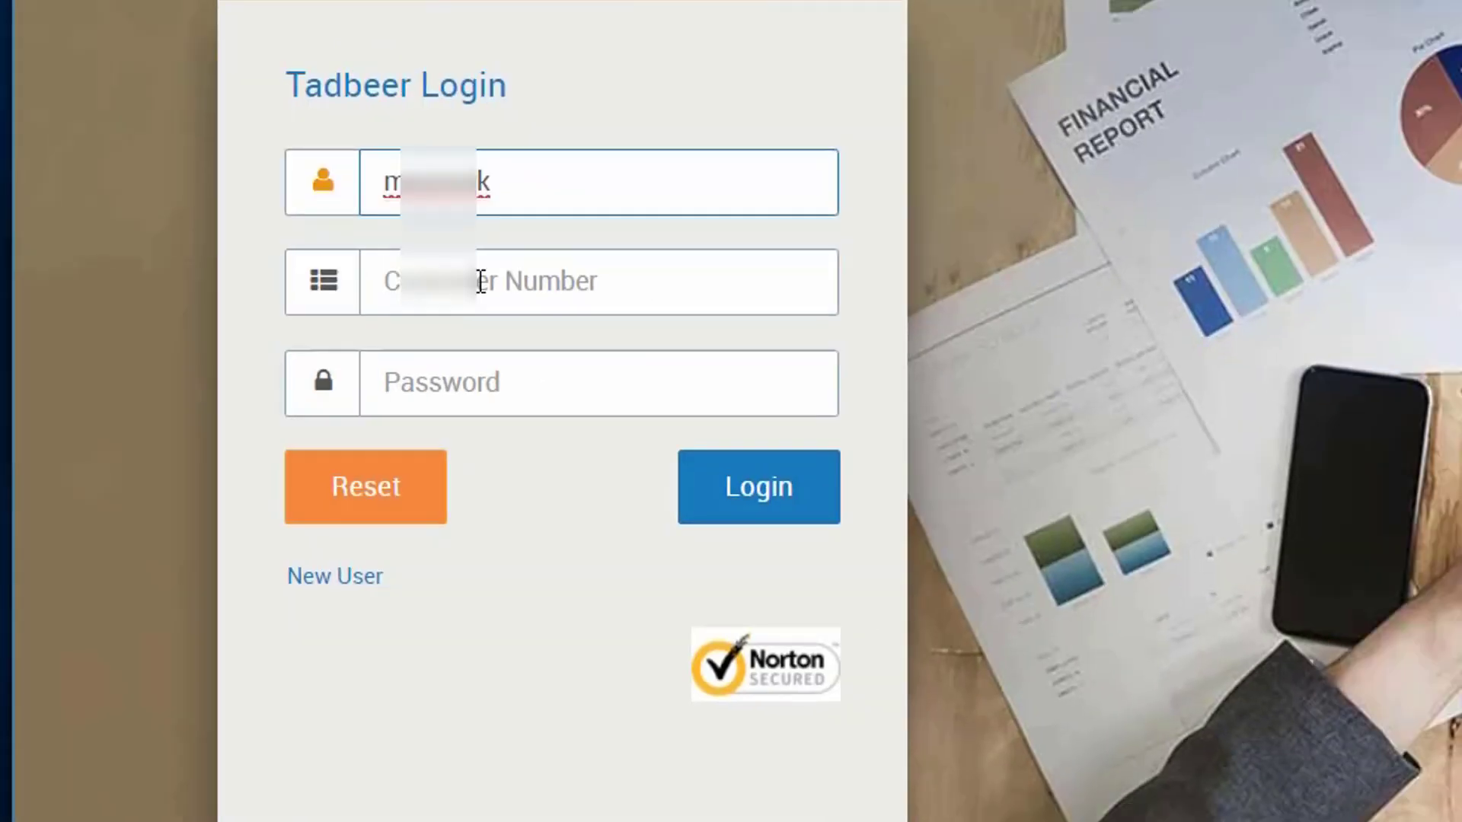
left_click(515, 273)
type("1")
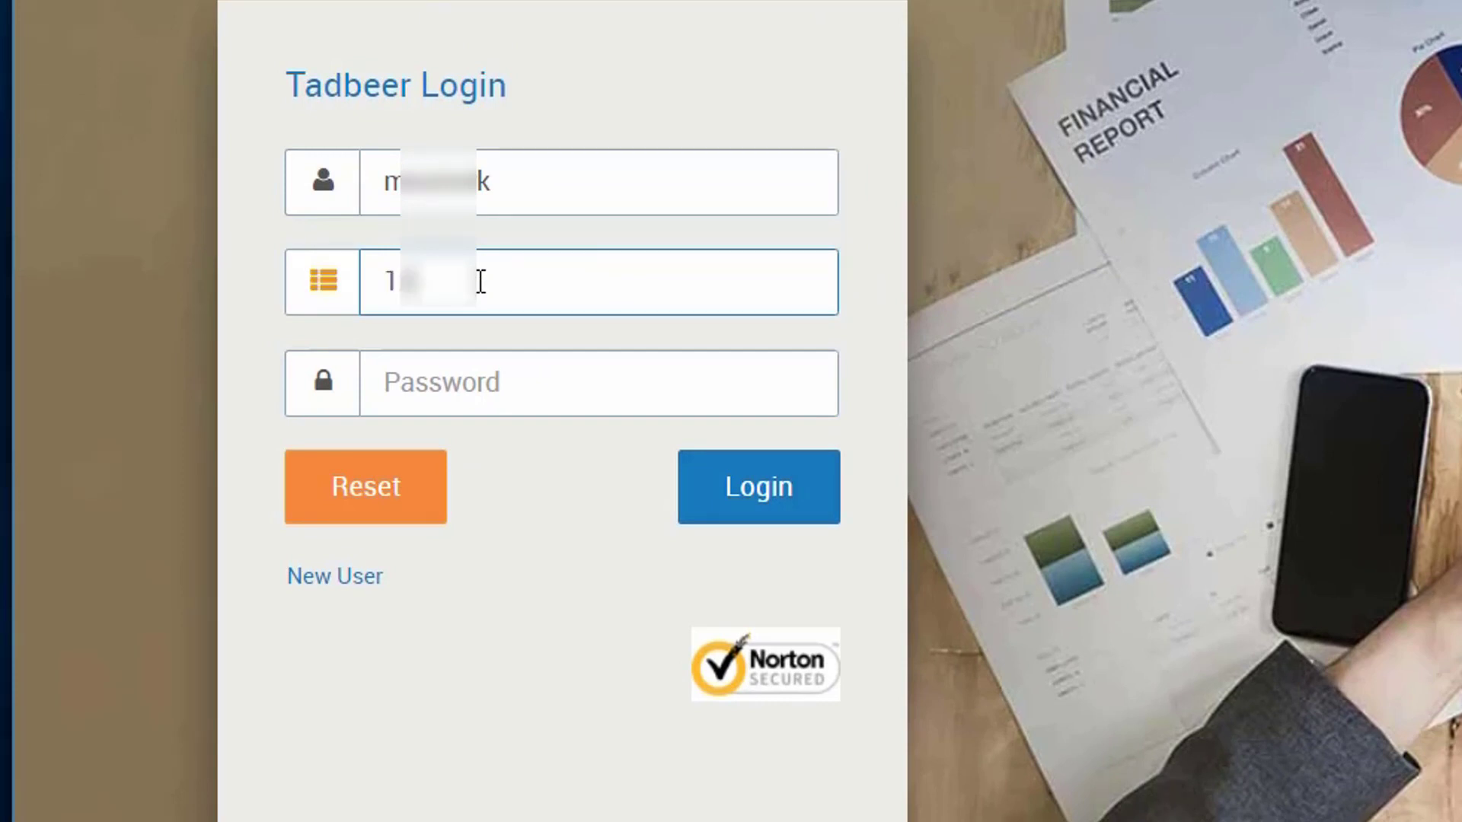
type("****")
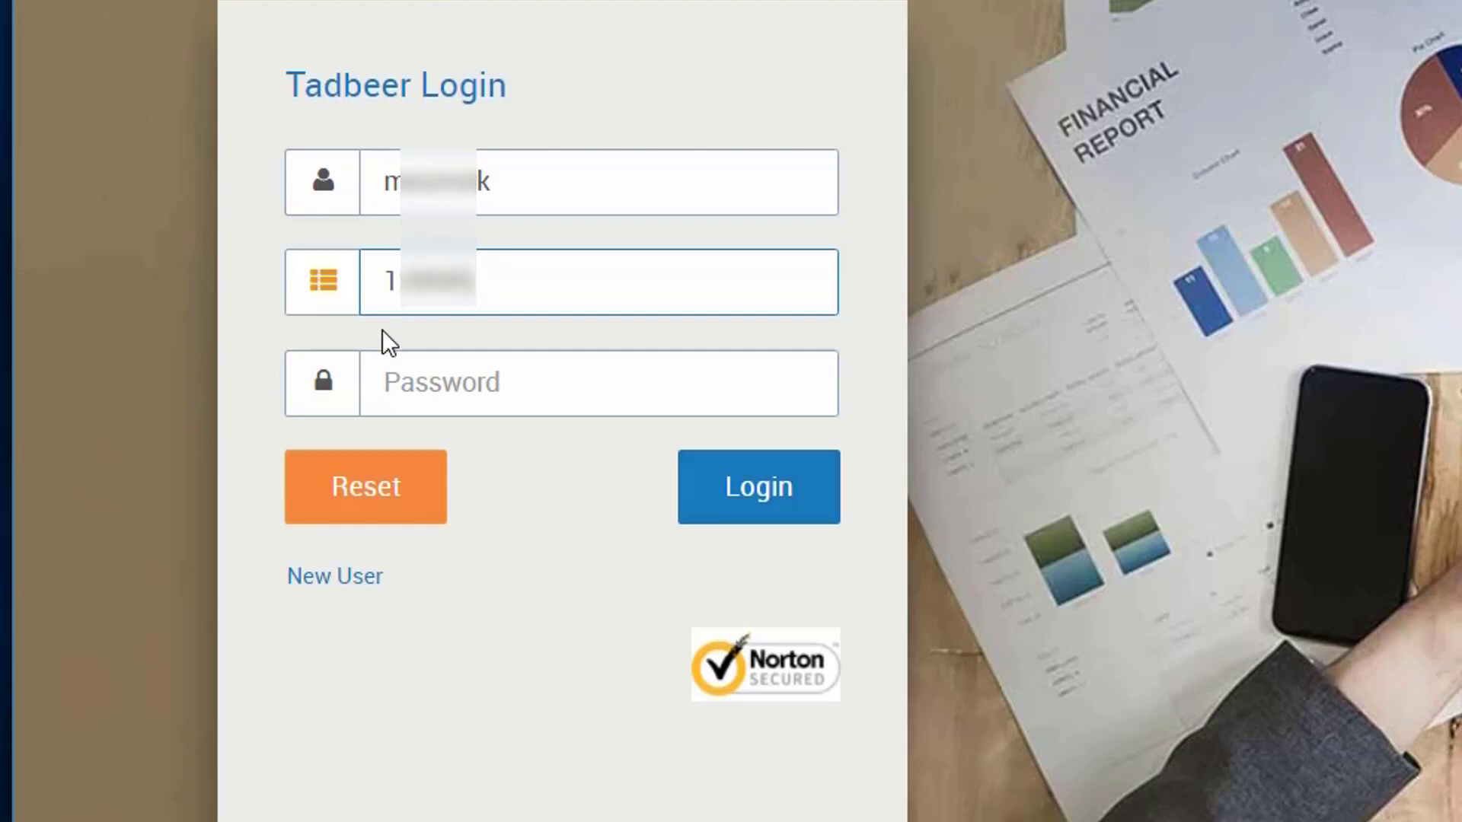
left_click(388, 385)
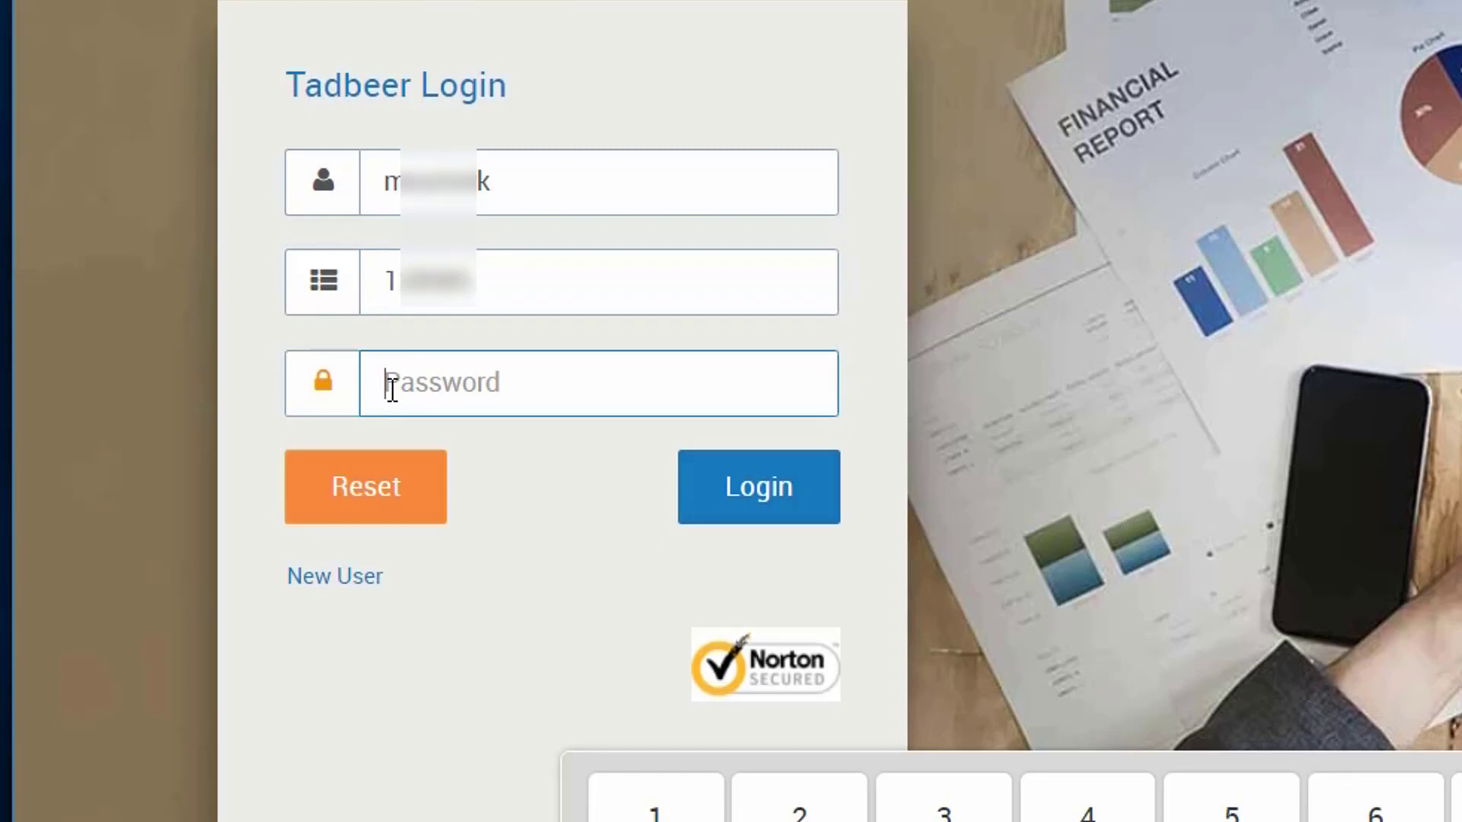
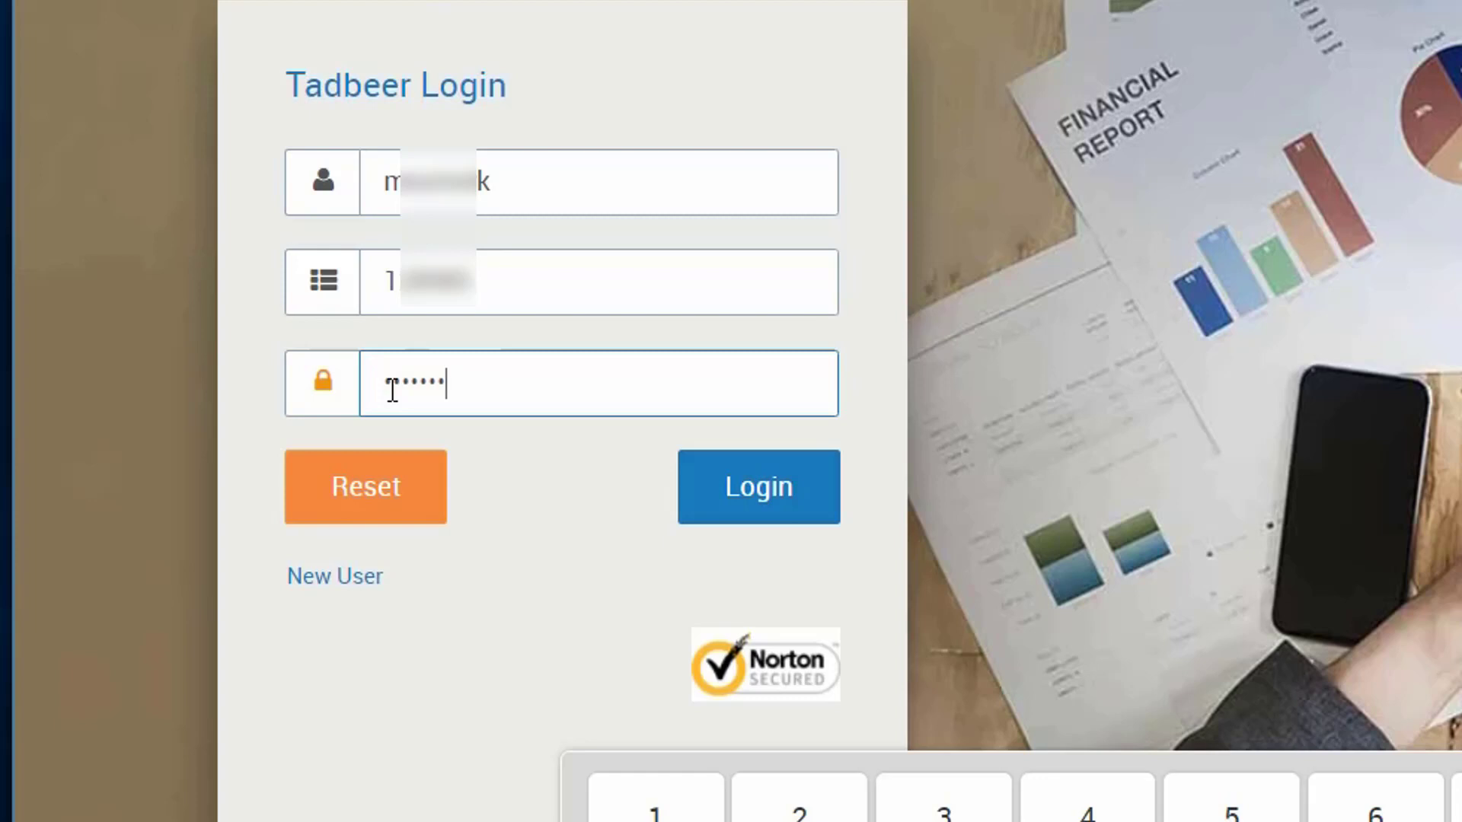
key("ctrl+v")
Submit the login, authorize it with the e-OTP, and go to the Dashboard
key("Return")
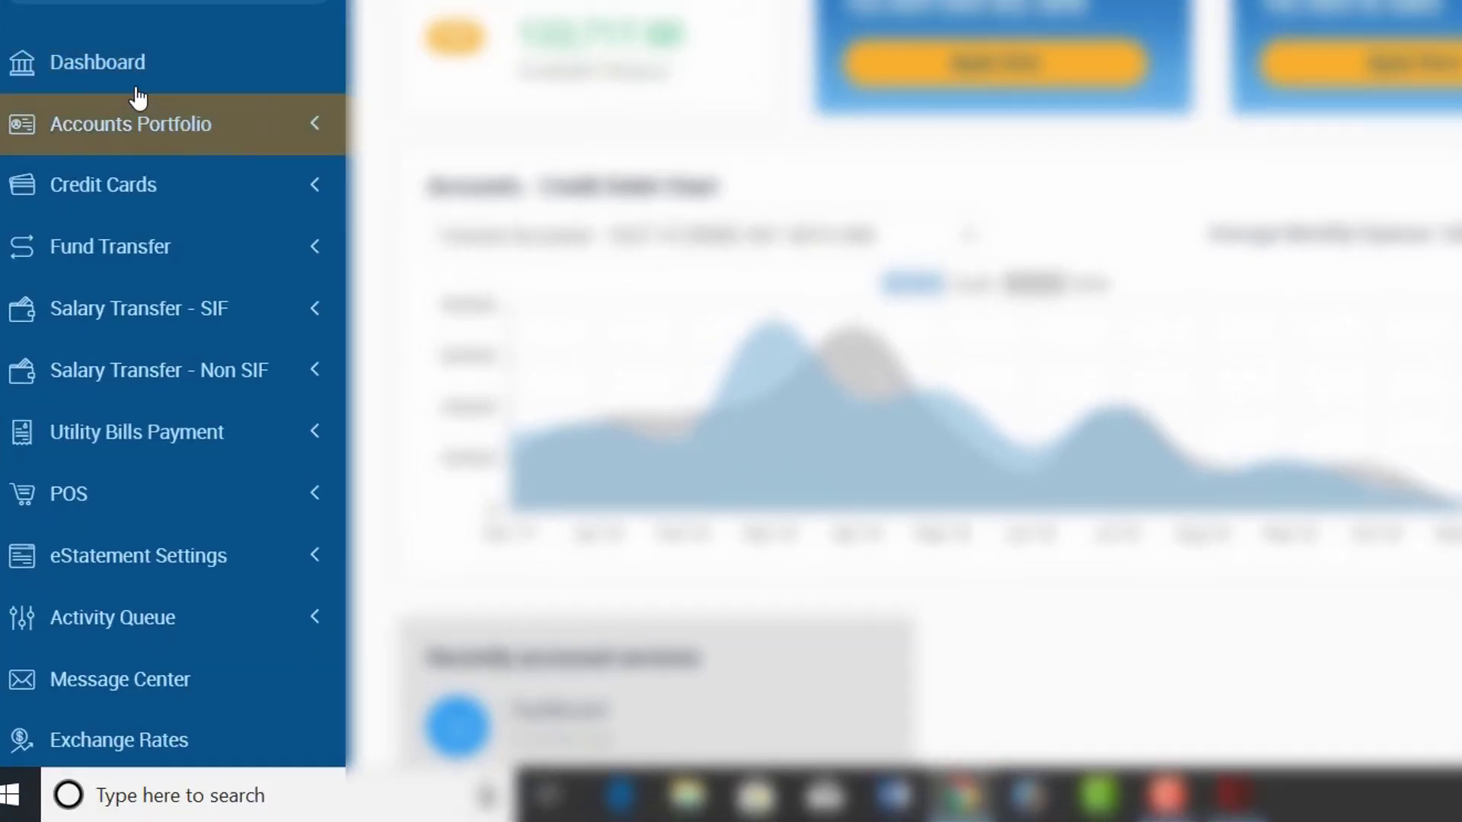
left_click(136, 90)
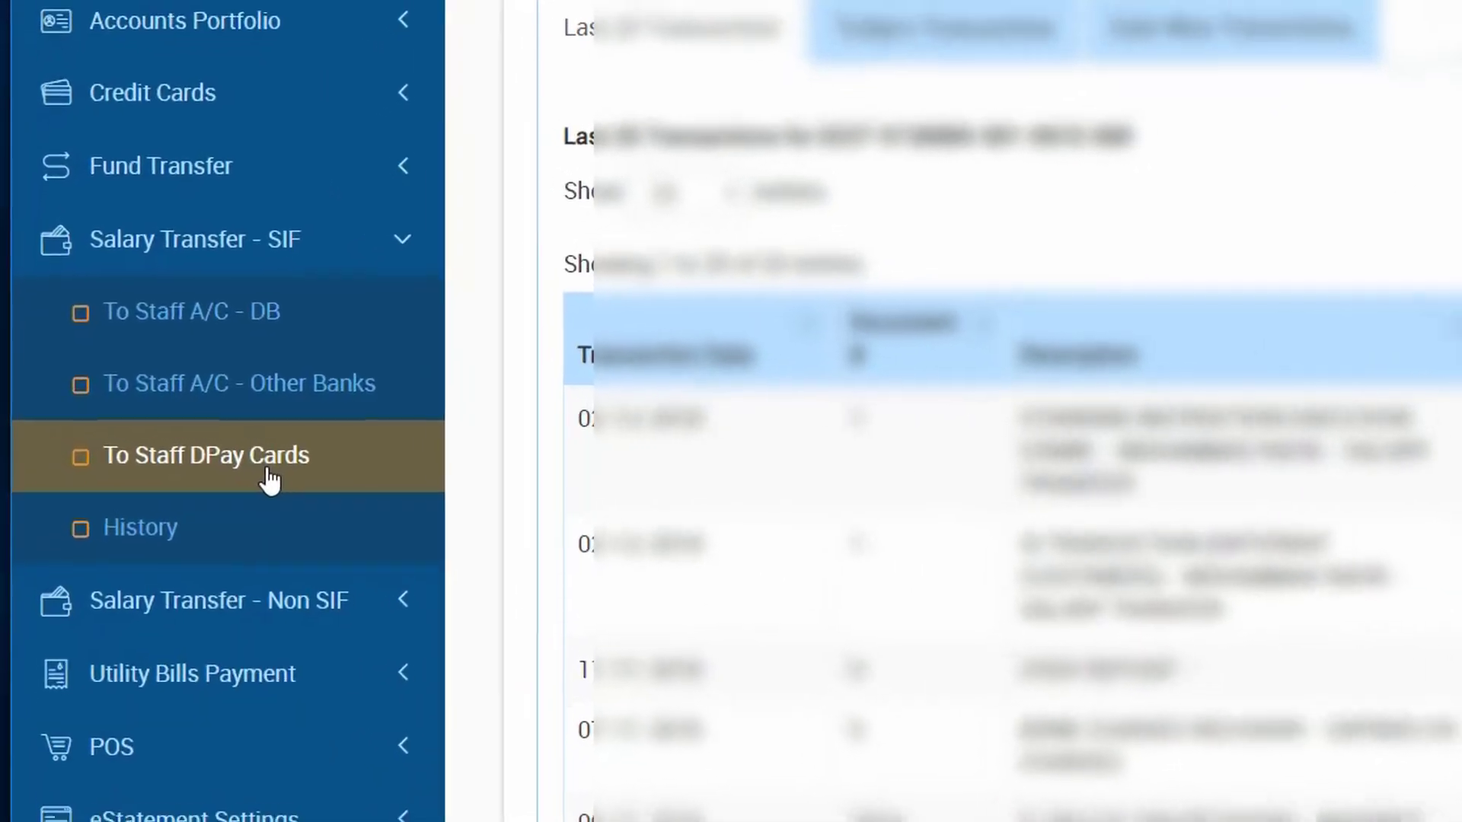
Start a To Staff DPay Cards salary transfer paying from the Current Account on 03/12/2018
left_click(262, 464)
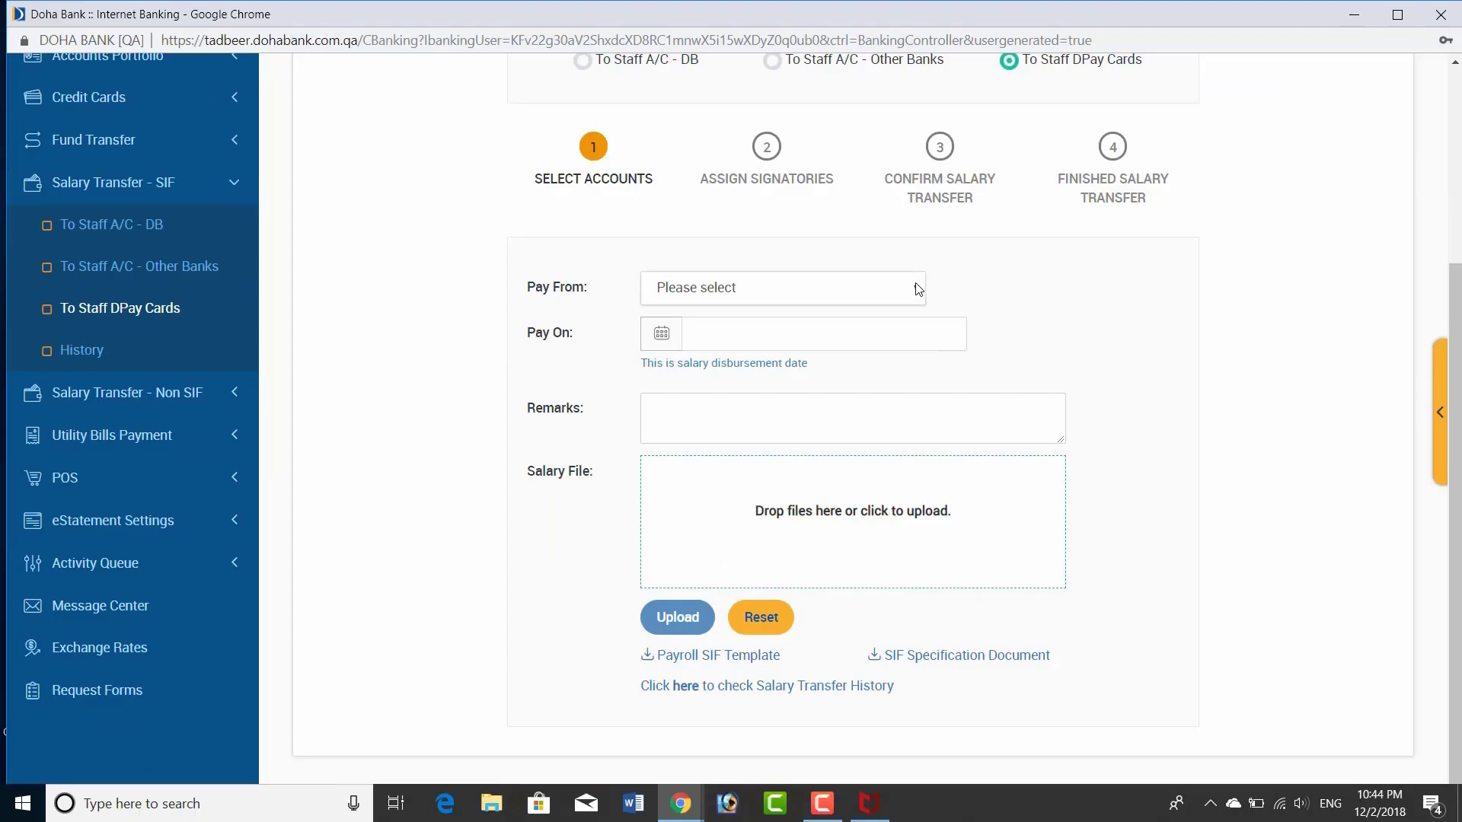
left_click(533, 263)
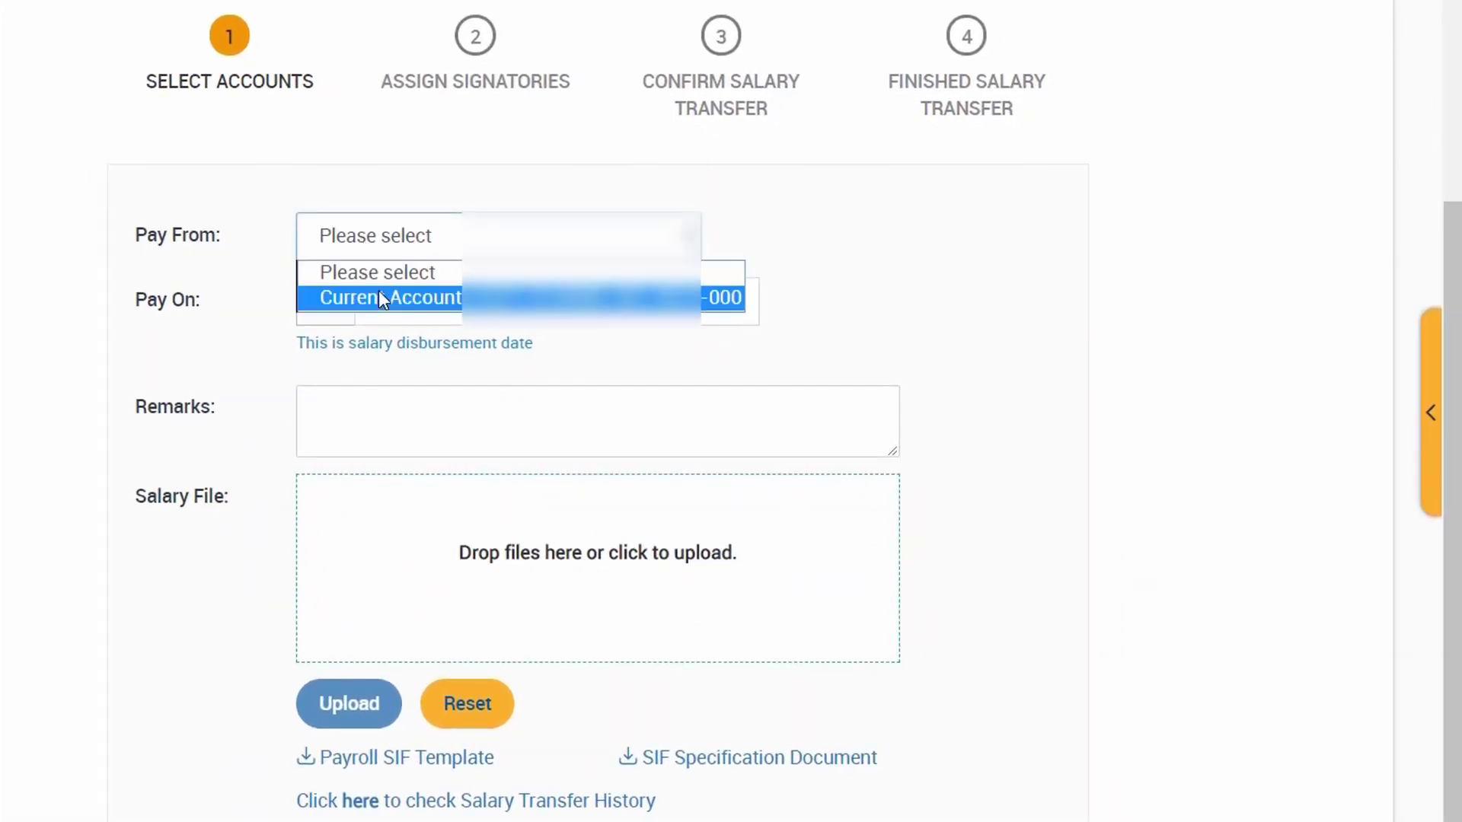
left_click(538, 308)
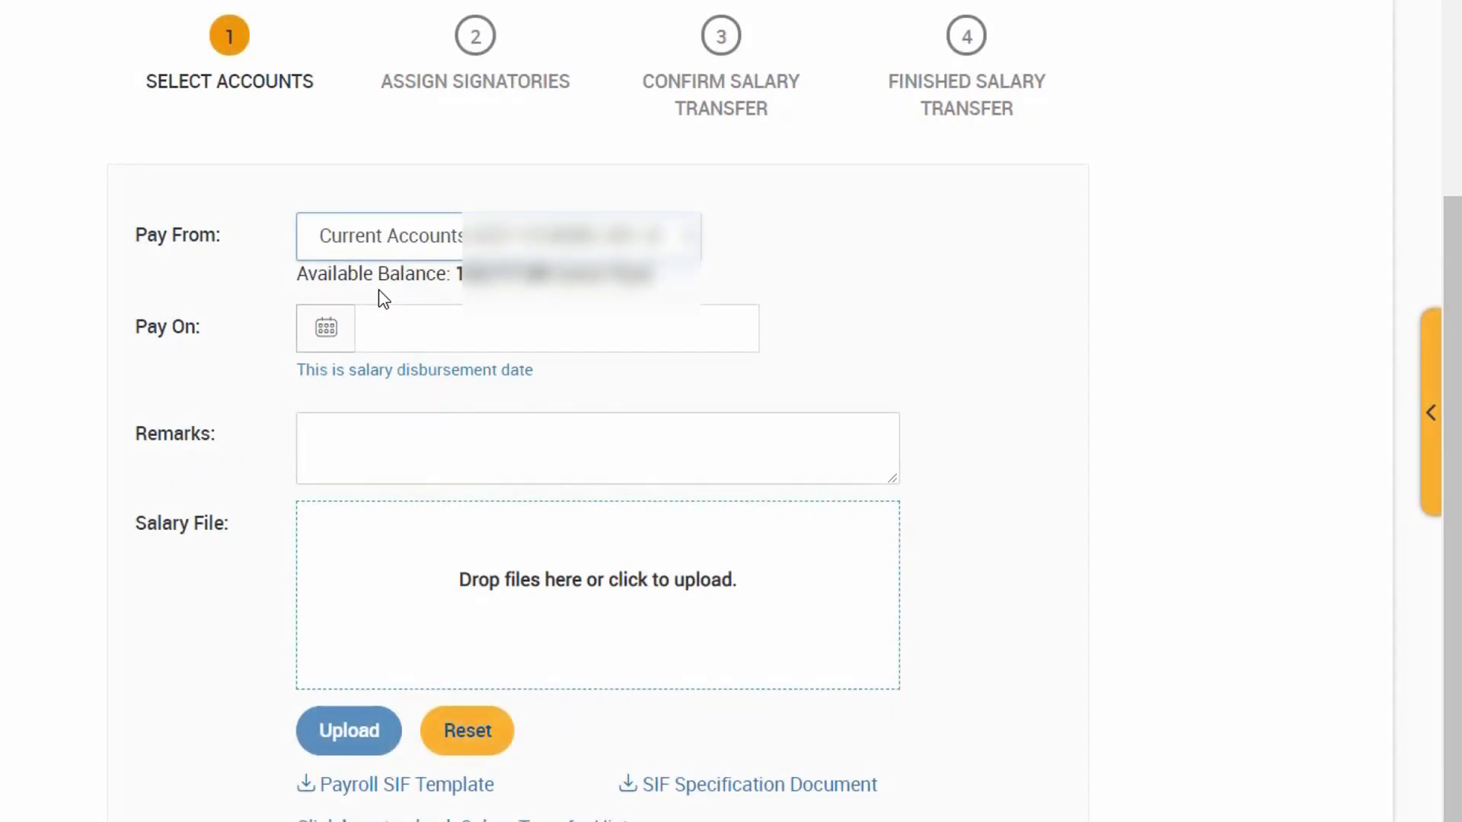
left_click(326, 327)
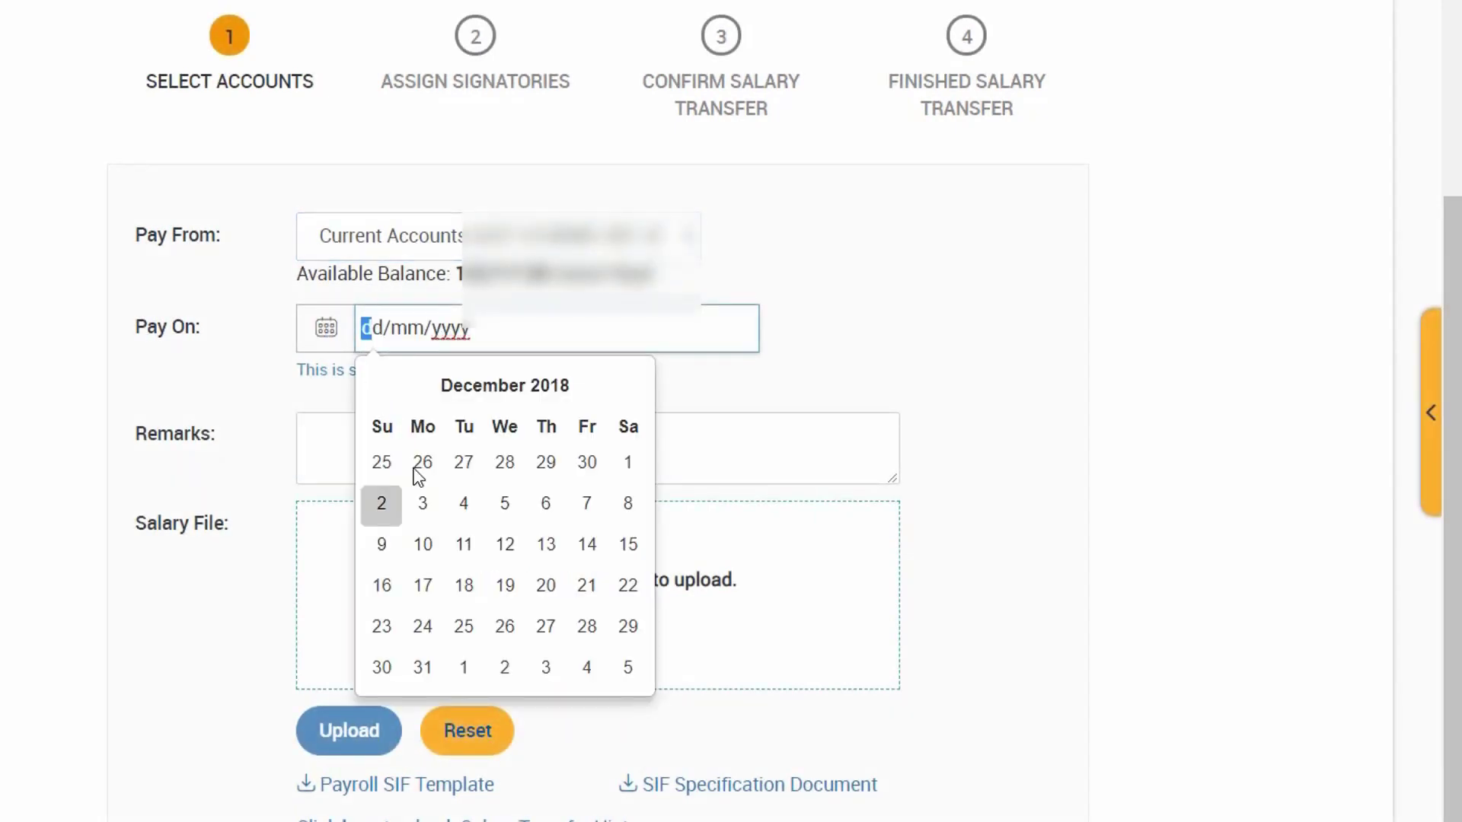
left_click(422, 503)
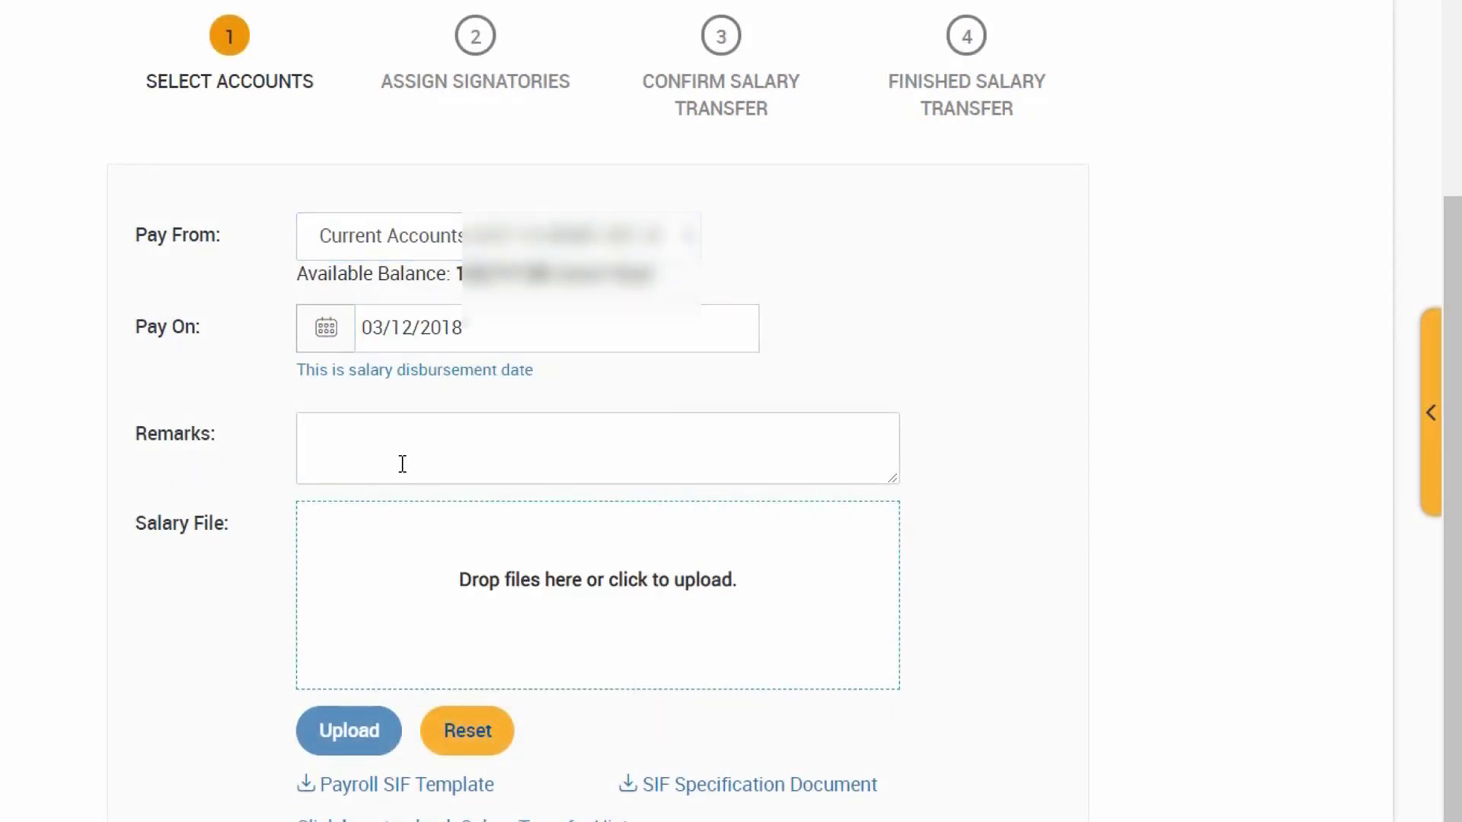
Enter the remarks 'SALARY FOR THE MONTH OF NOVEMBER 2018'
left_click(398, 436)
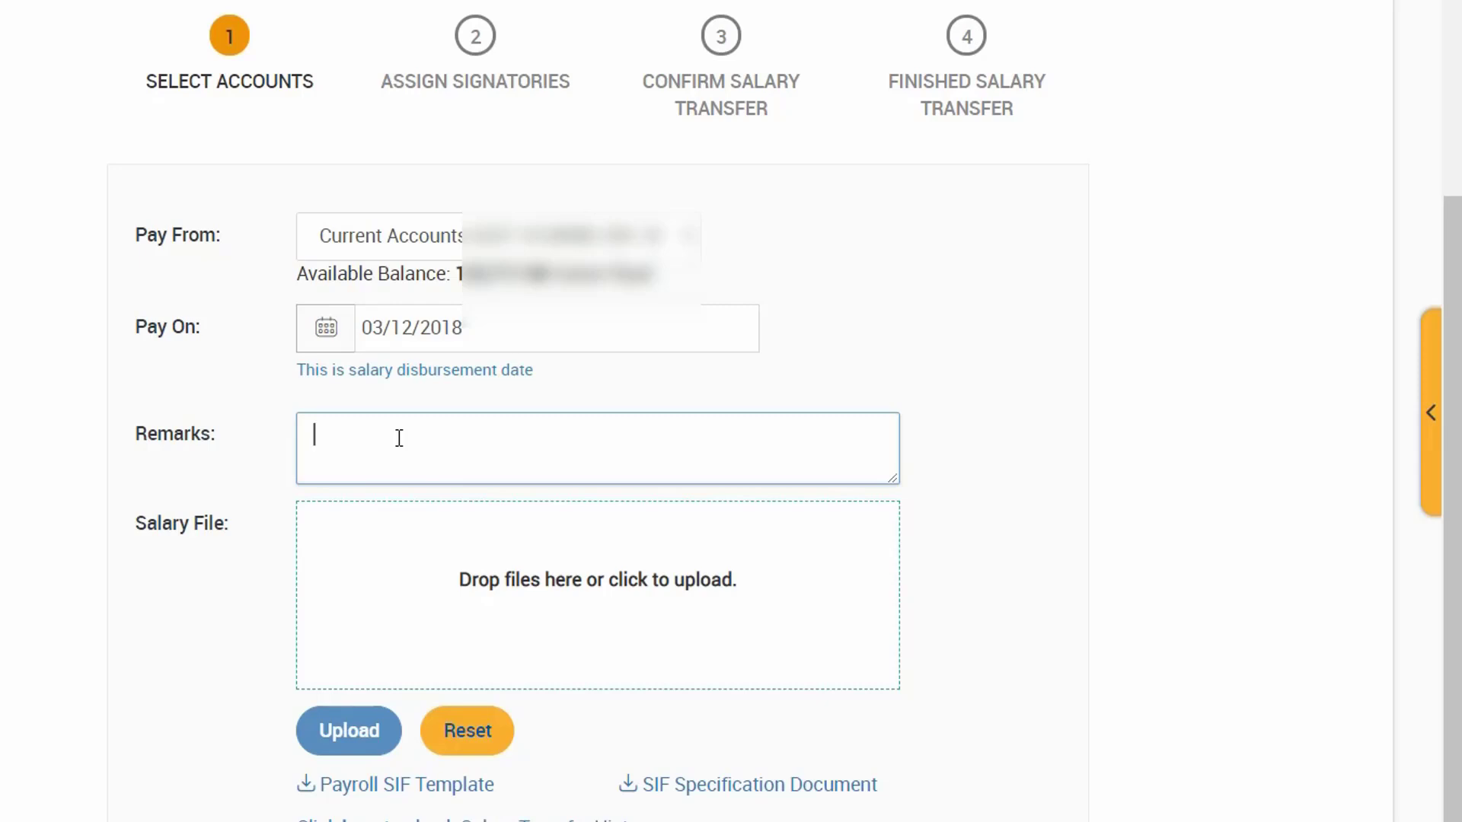
type("SALARY FOR THE MONTH OF NOVEMBER 2018")
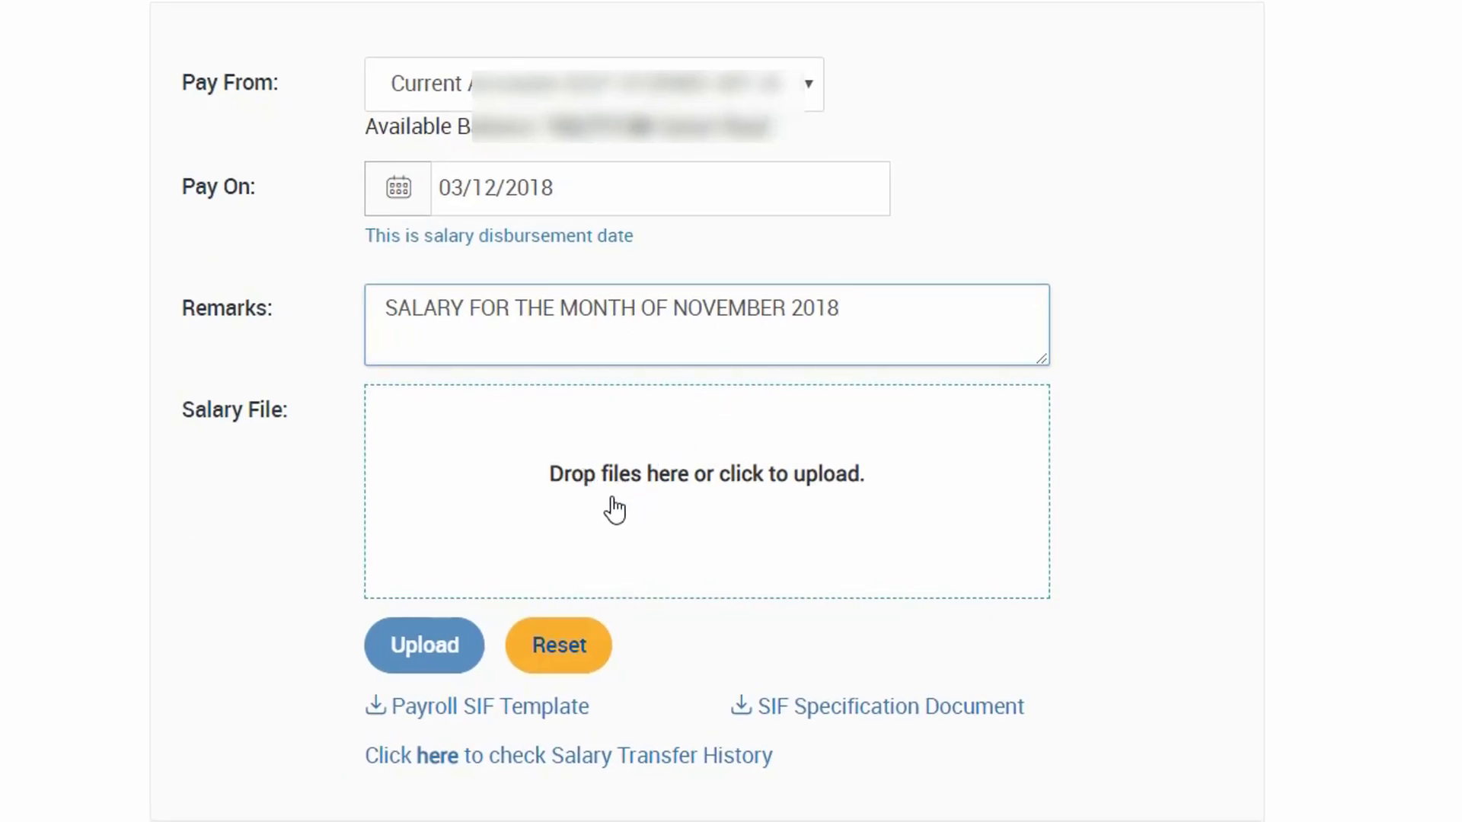
left_click(567, 464)
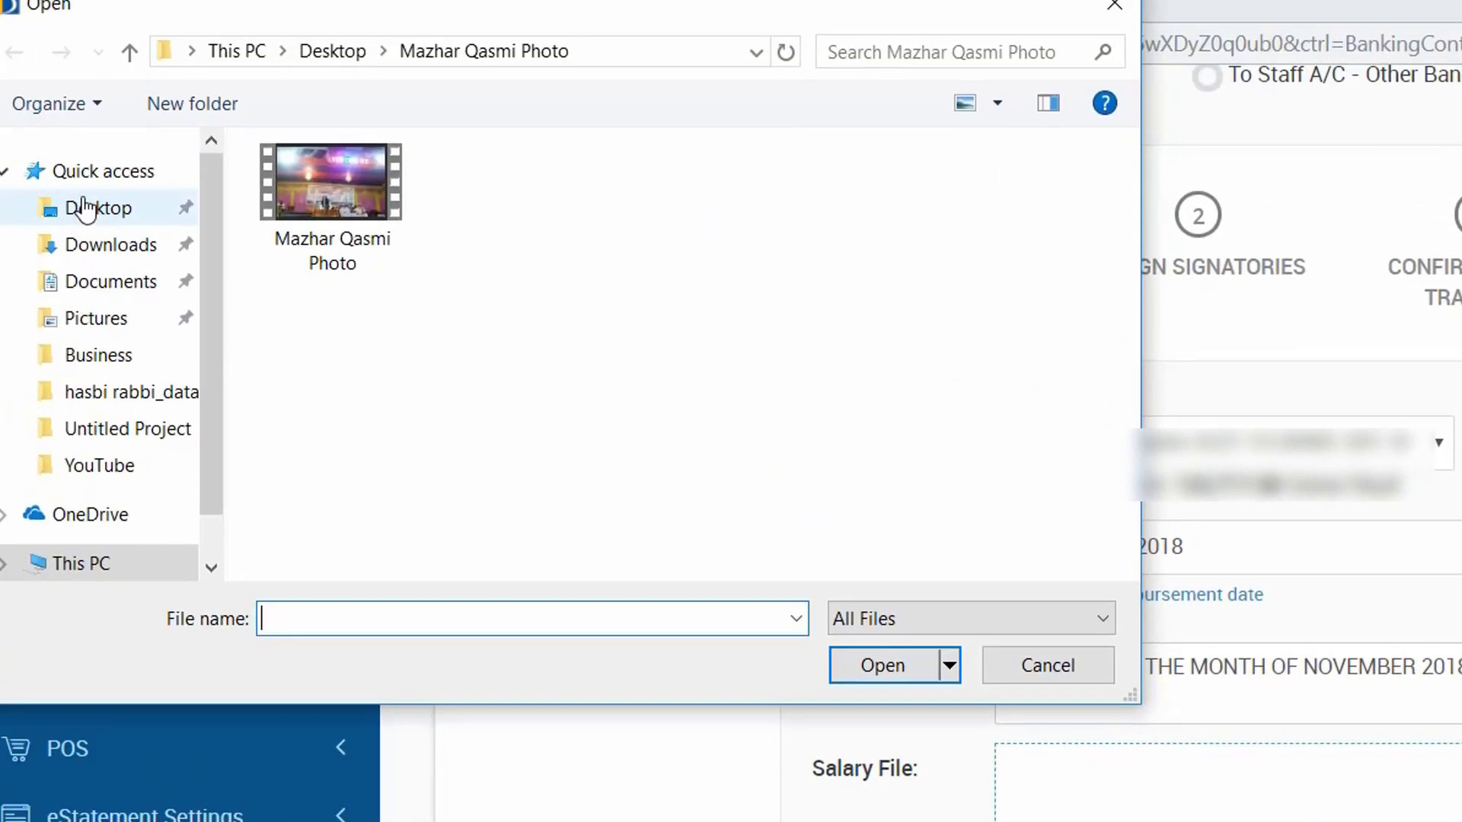
Attach the 1.5 KB SIF salary Excel file from the Desktop and upload it
left_click(86, 208)
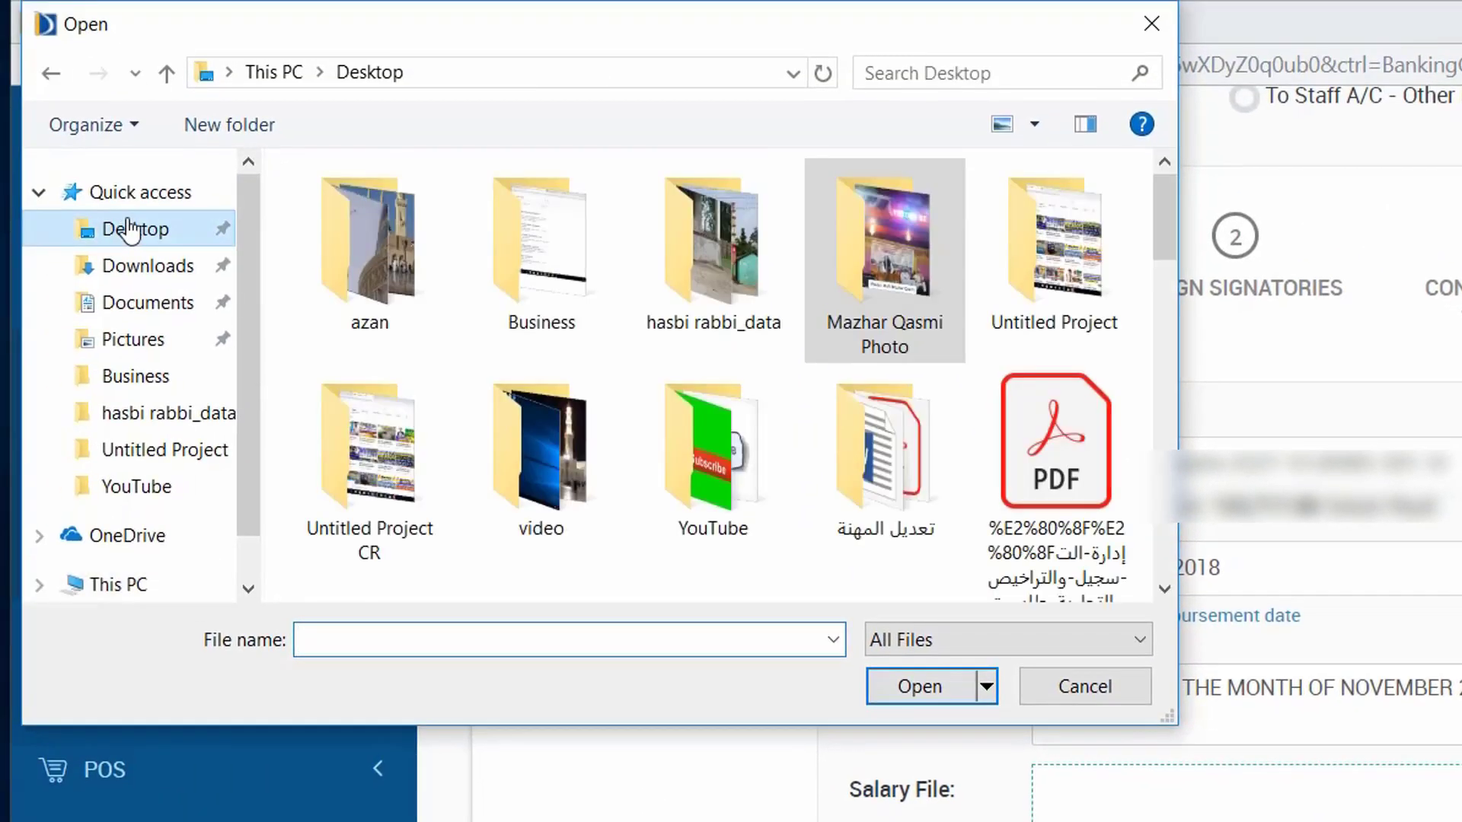
left_click_drag(1139, 206, 1132, 464)
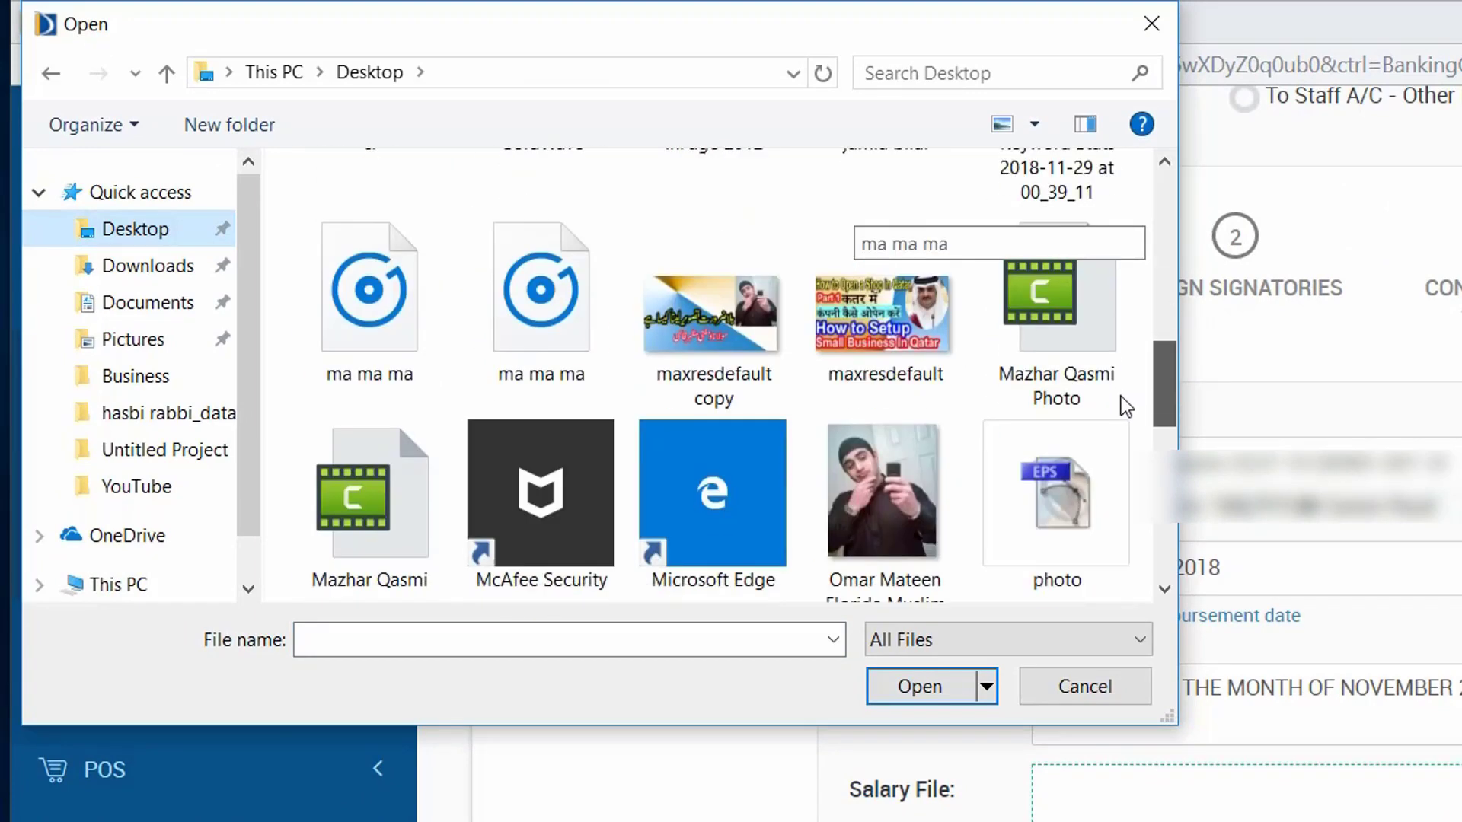
left_click(390, 519)
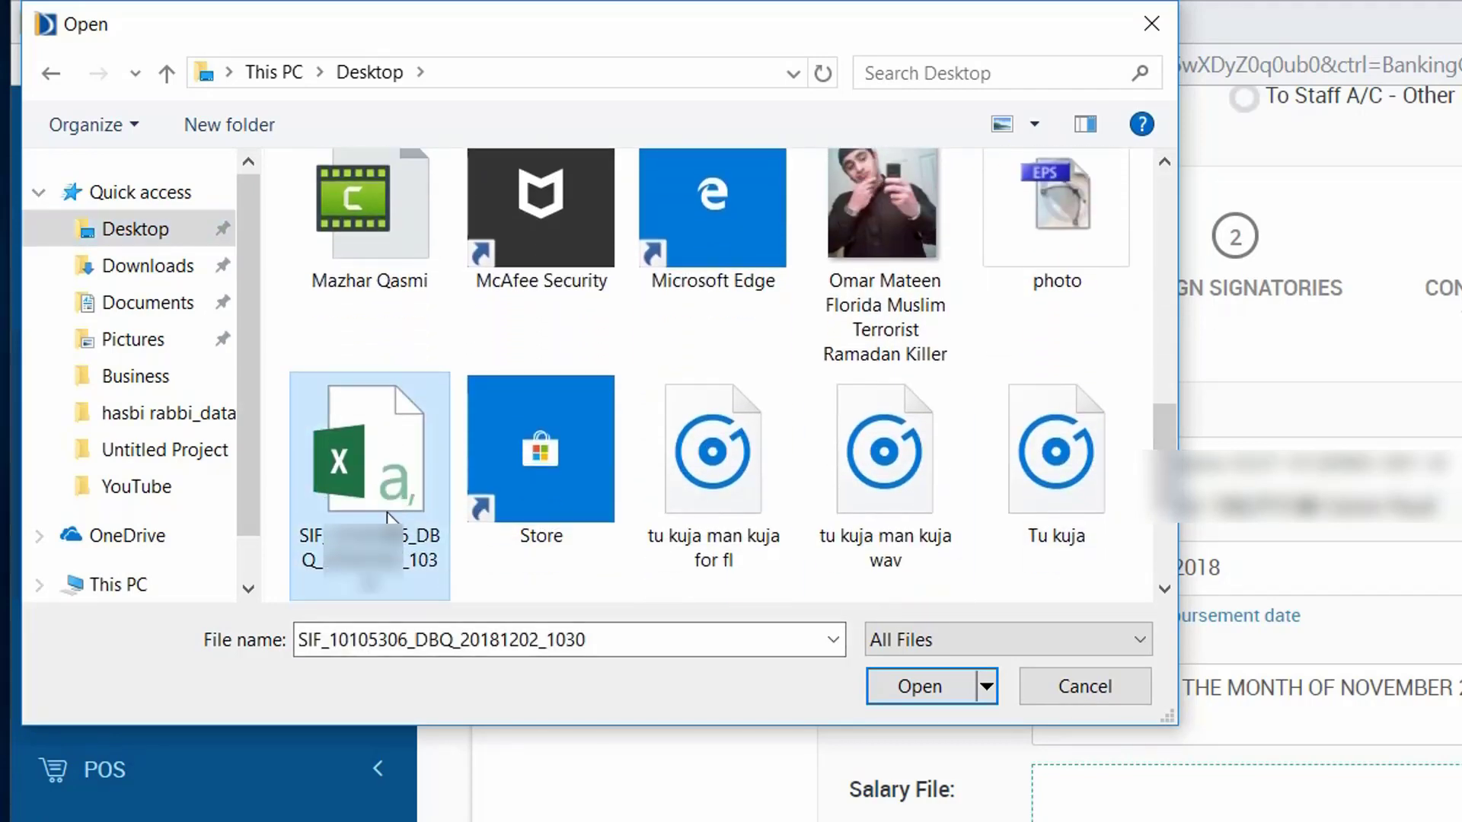
left_click(925, 689)
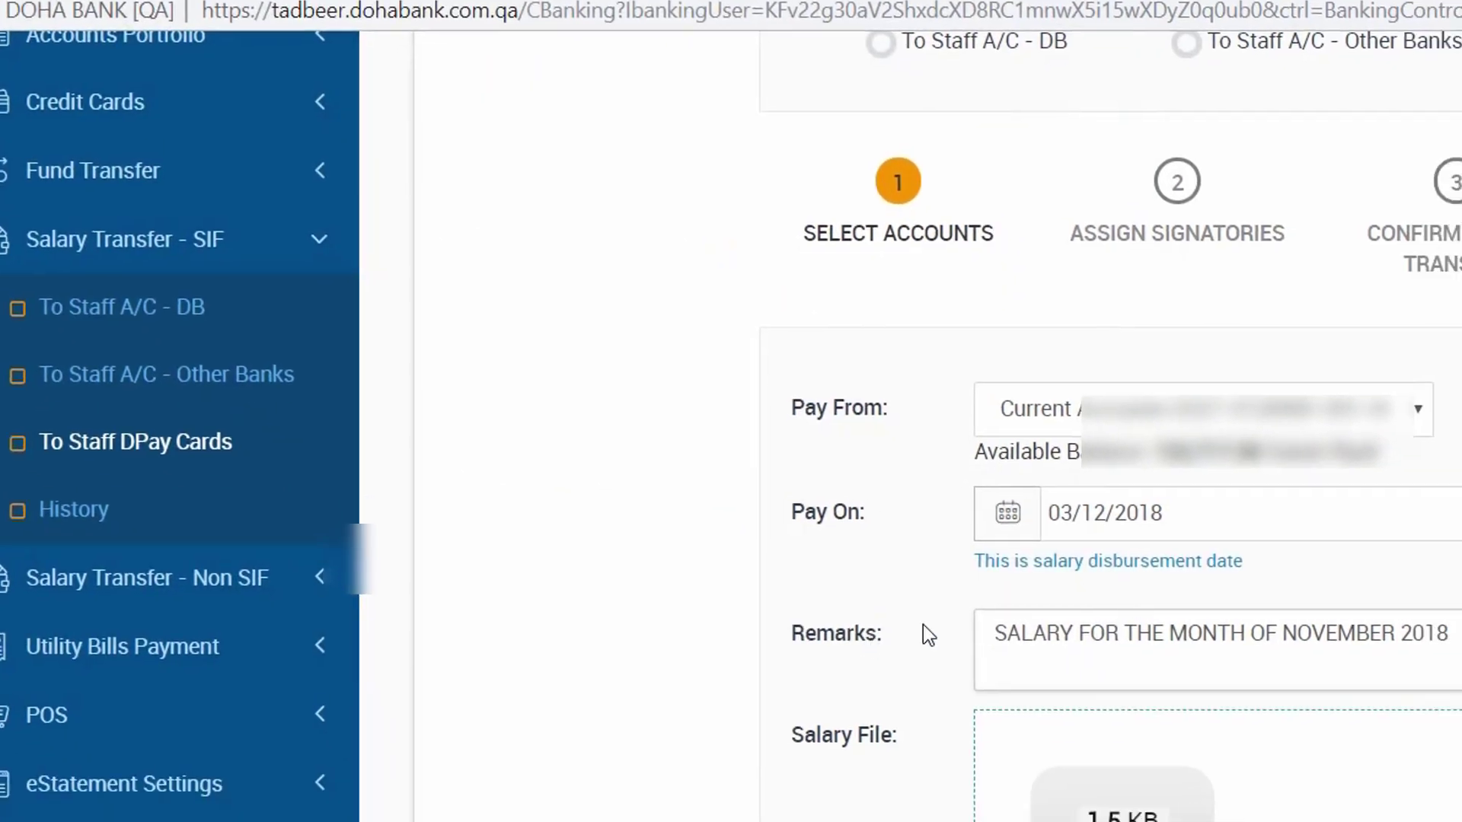
scroll(1435, 261, "down", 1)
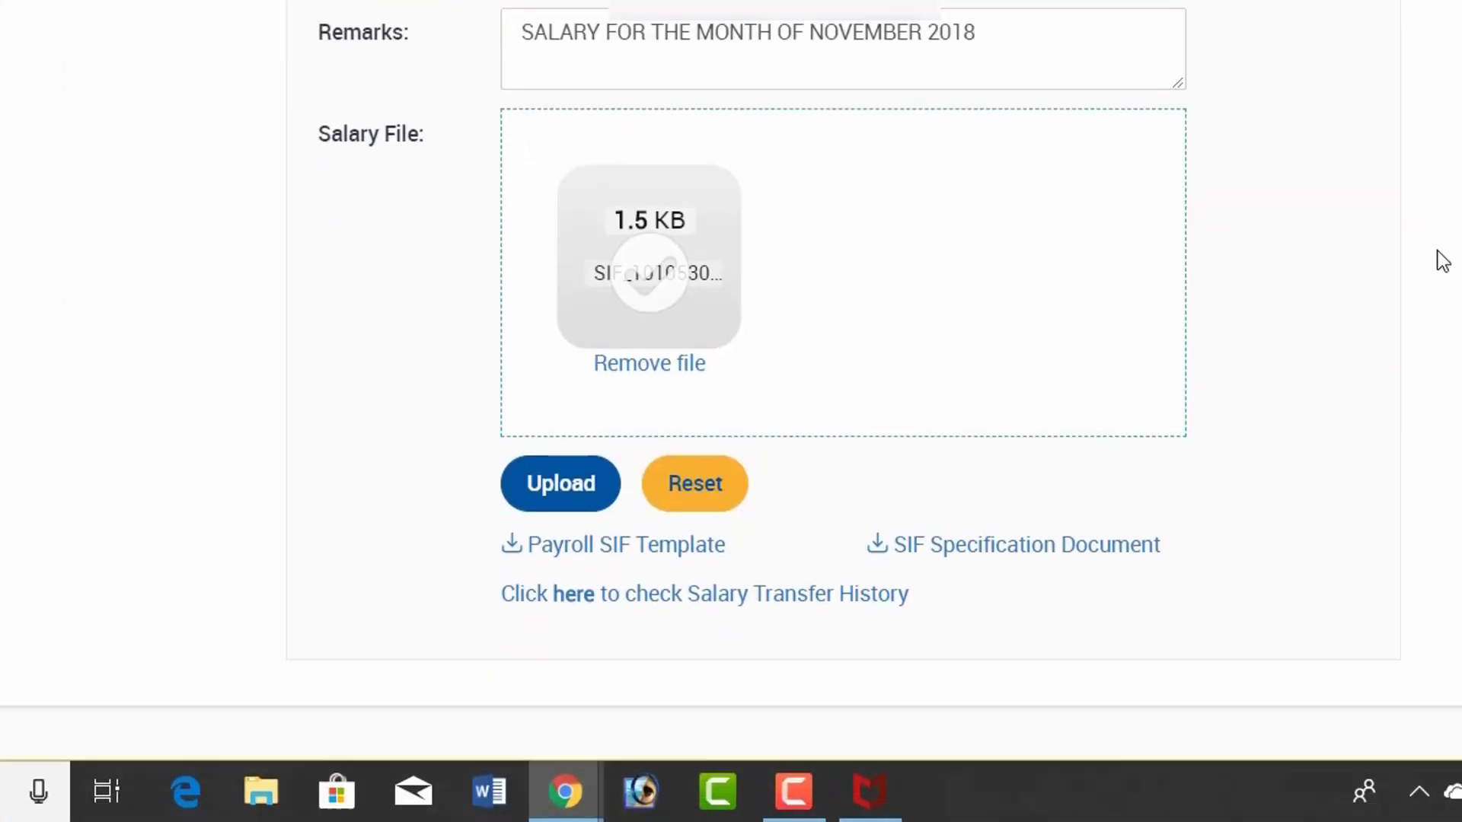
left_click(558, 488)
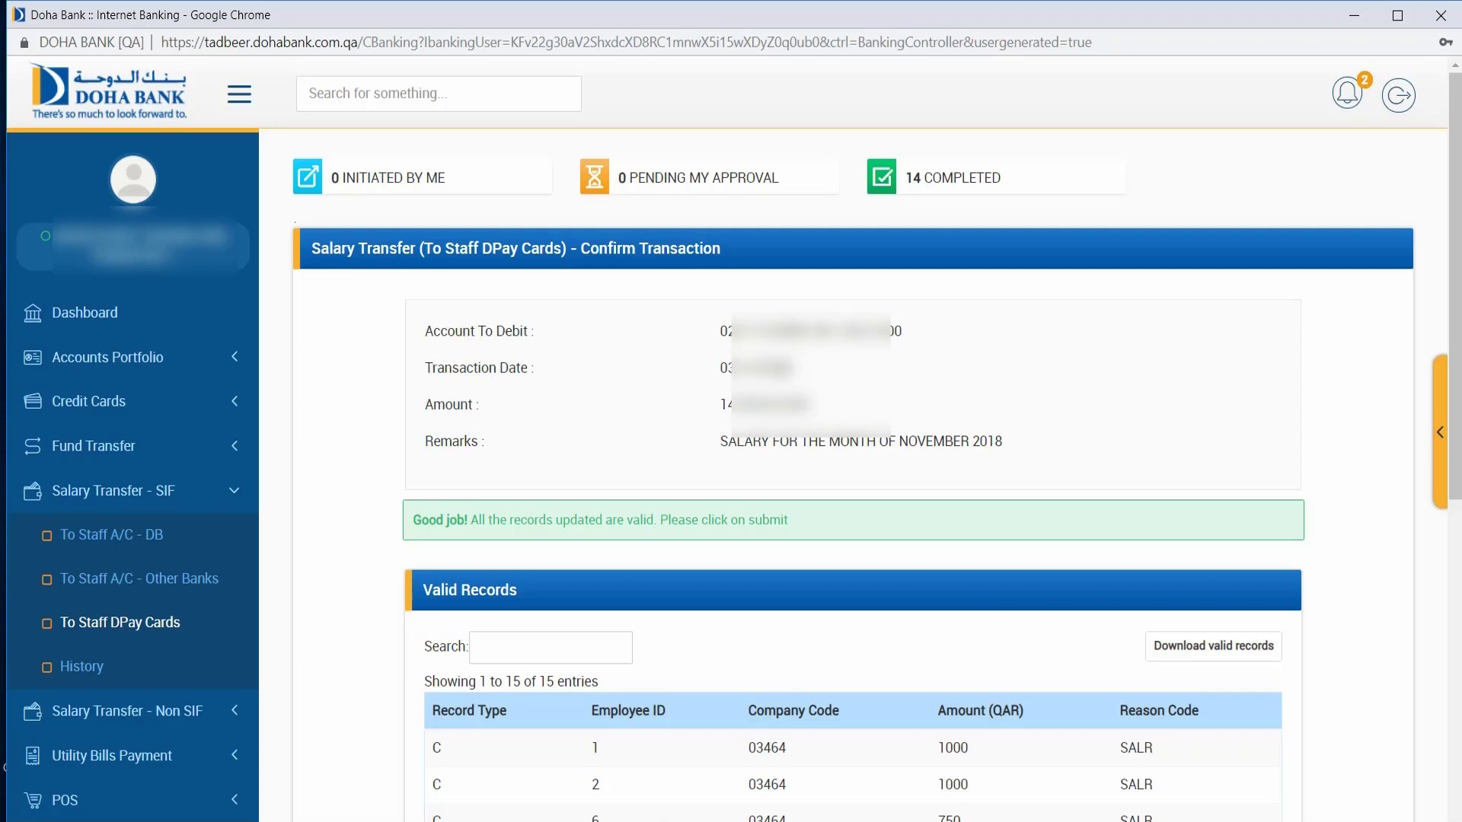
Review the 15 valid DPay card salary records and submit them
scroll(837, 532, "down", 10)
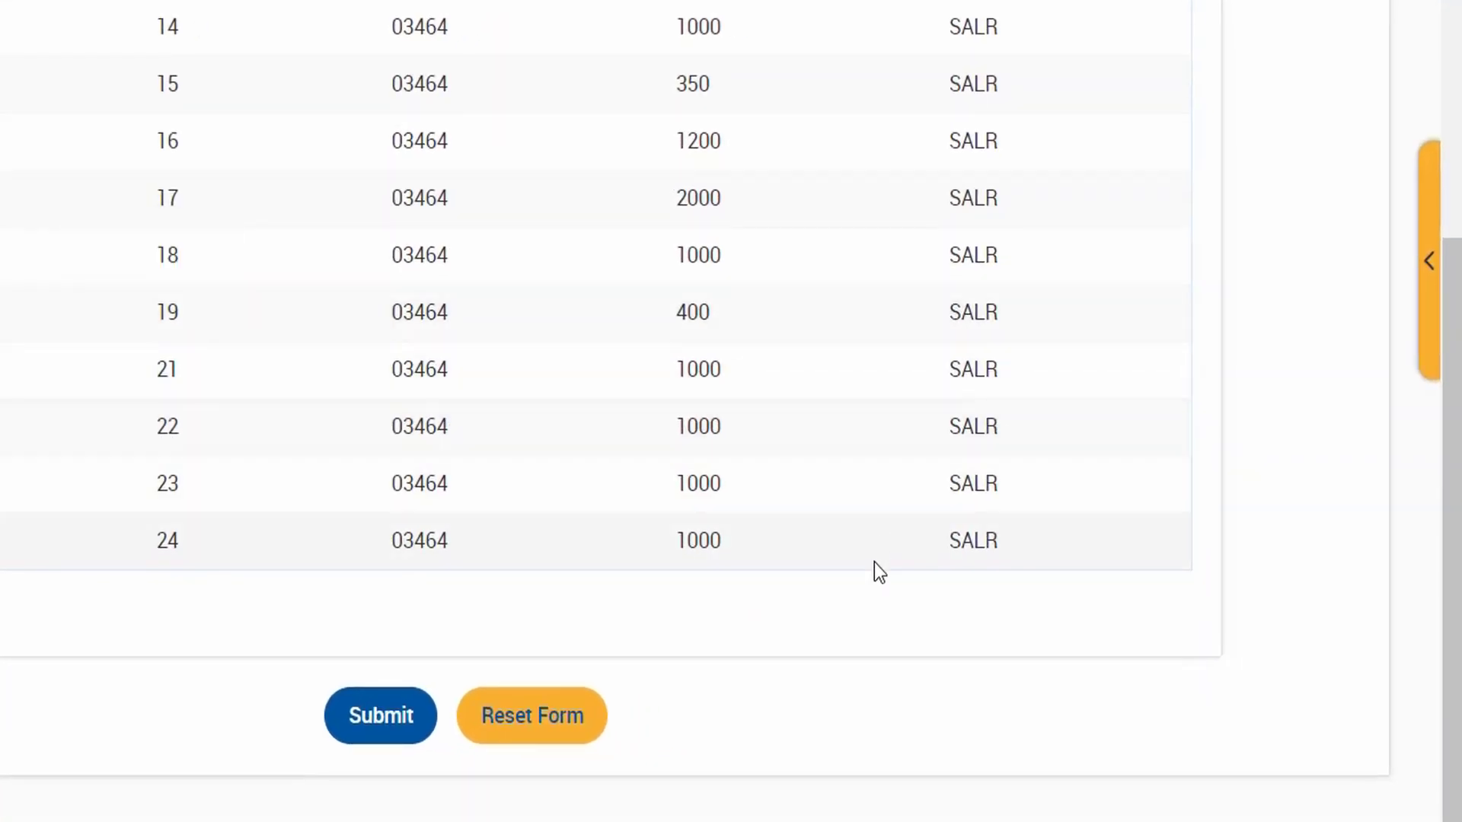
scroll(872, 563, "up", 4)
scroll(873, 563, "down", 2)
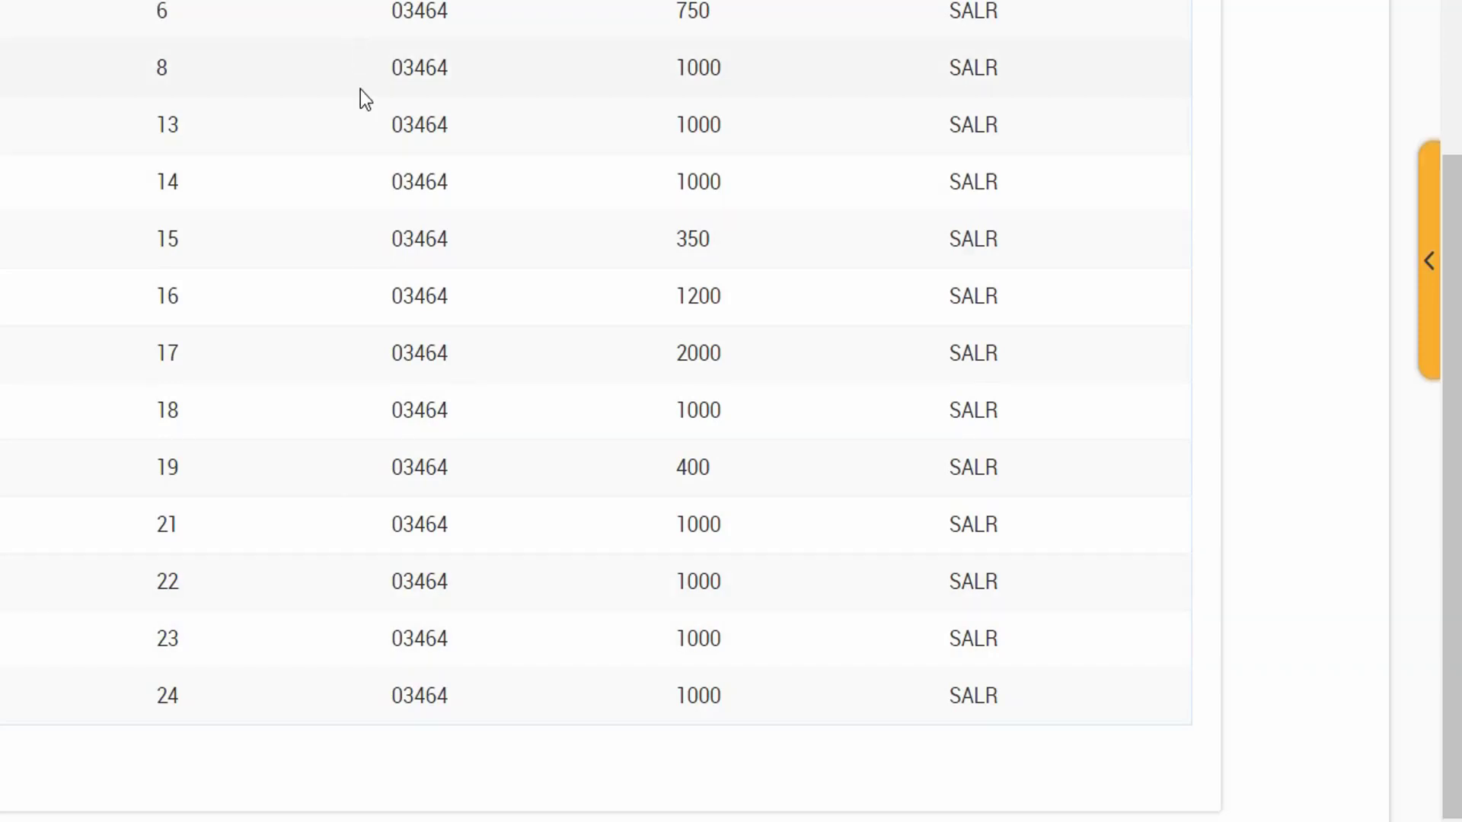
scroll(278, 615, "down", 2)
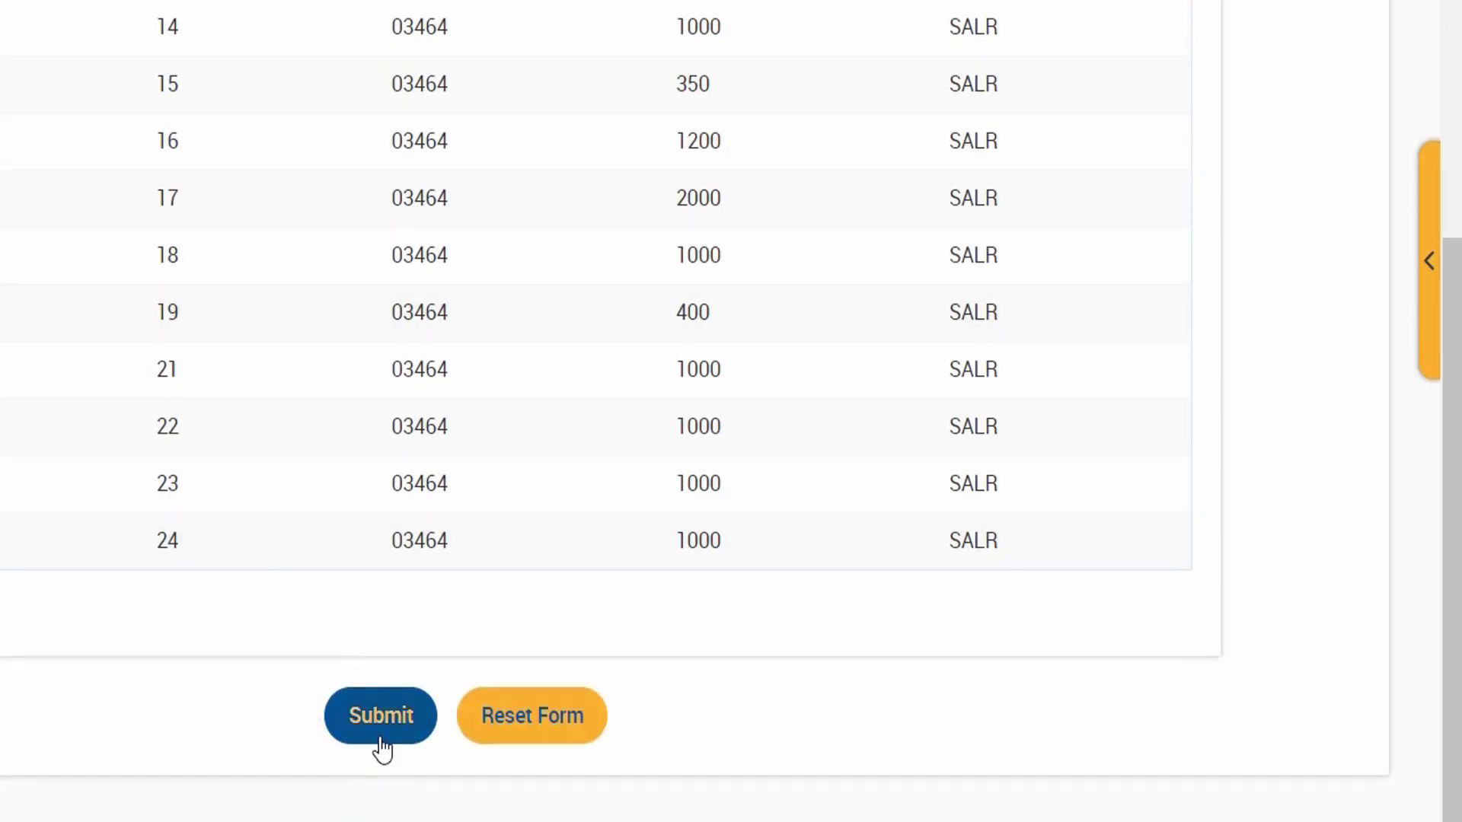
left_click(380, 735)
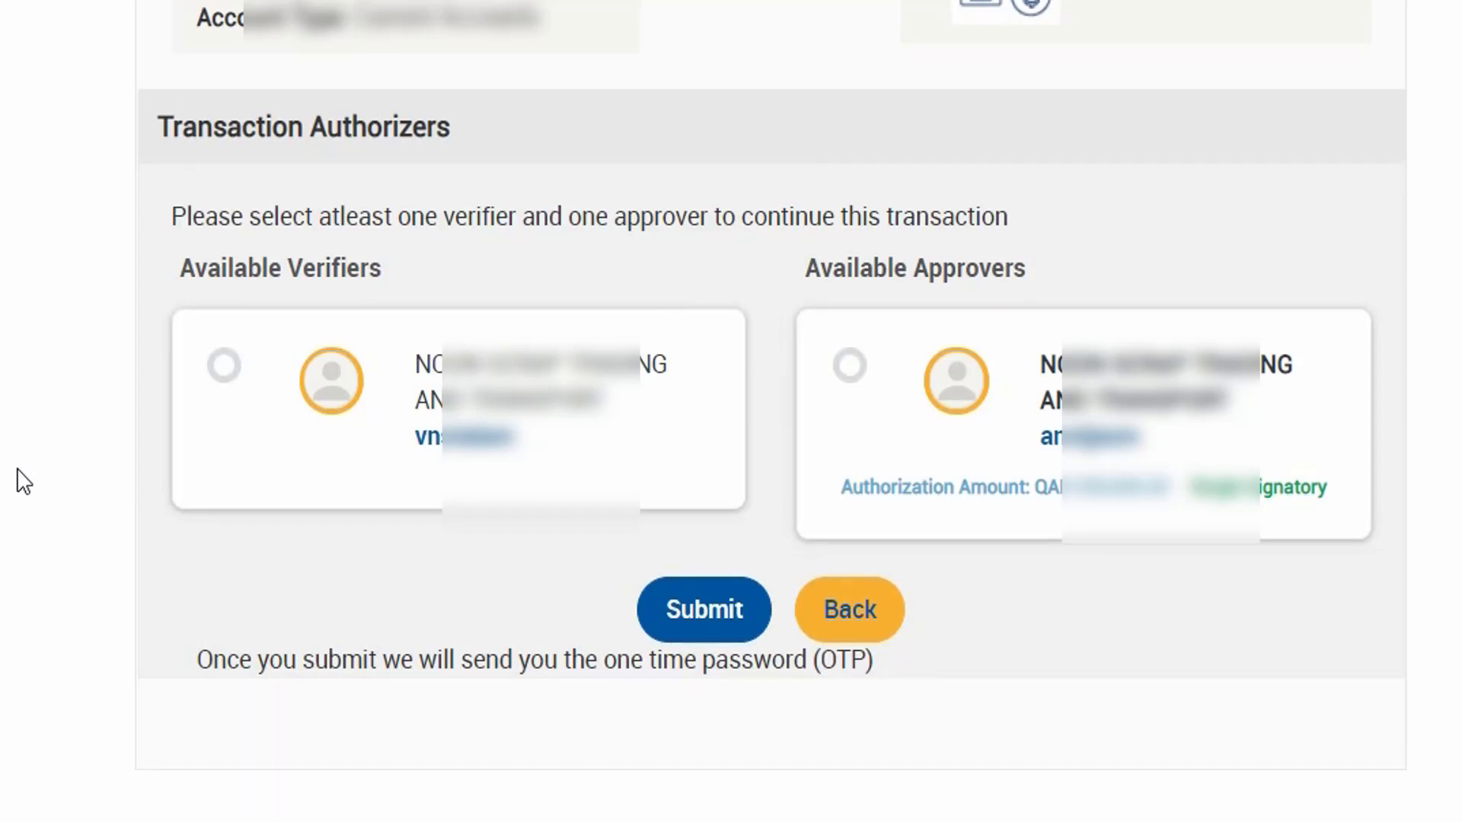
Assign one verifier and one approver to the transfer and request the OTP
left_click(223, 369)
left_click(855, 373)
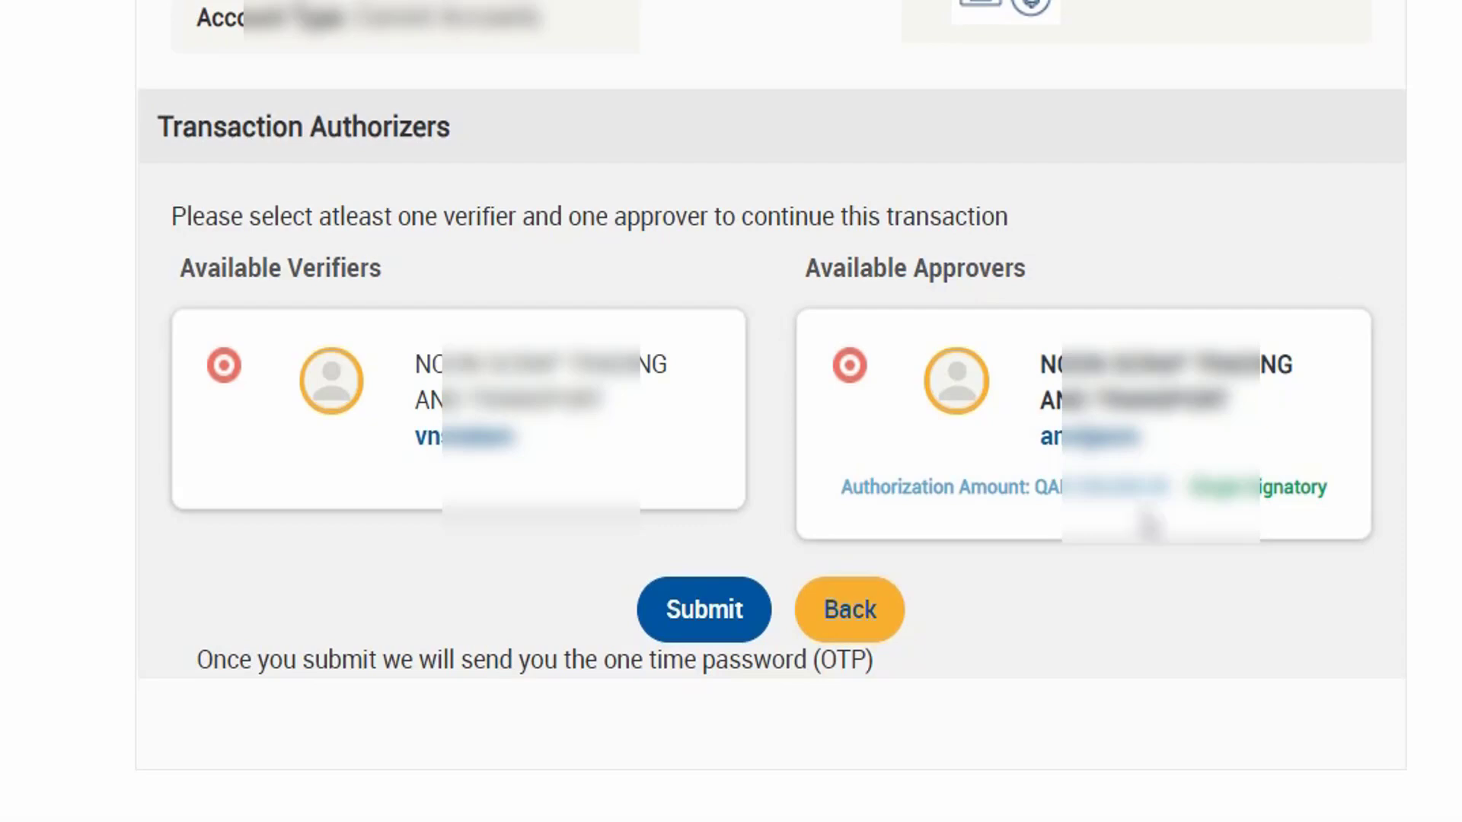
left_click(696, 628)
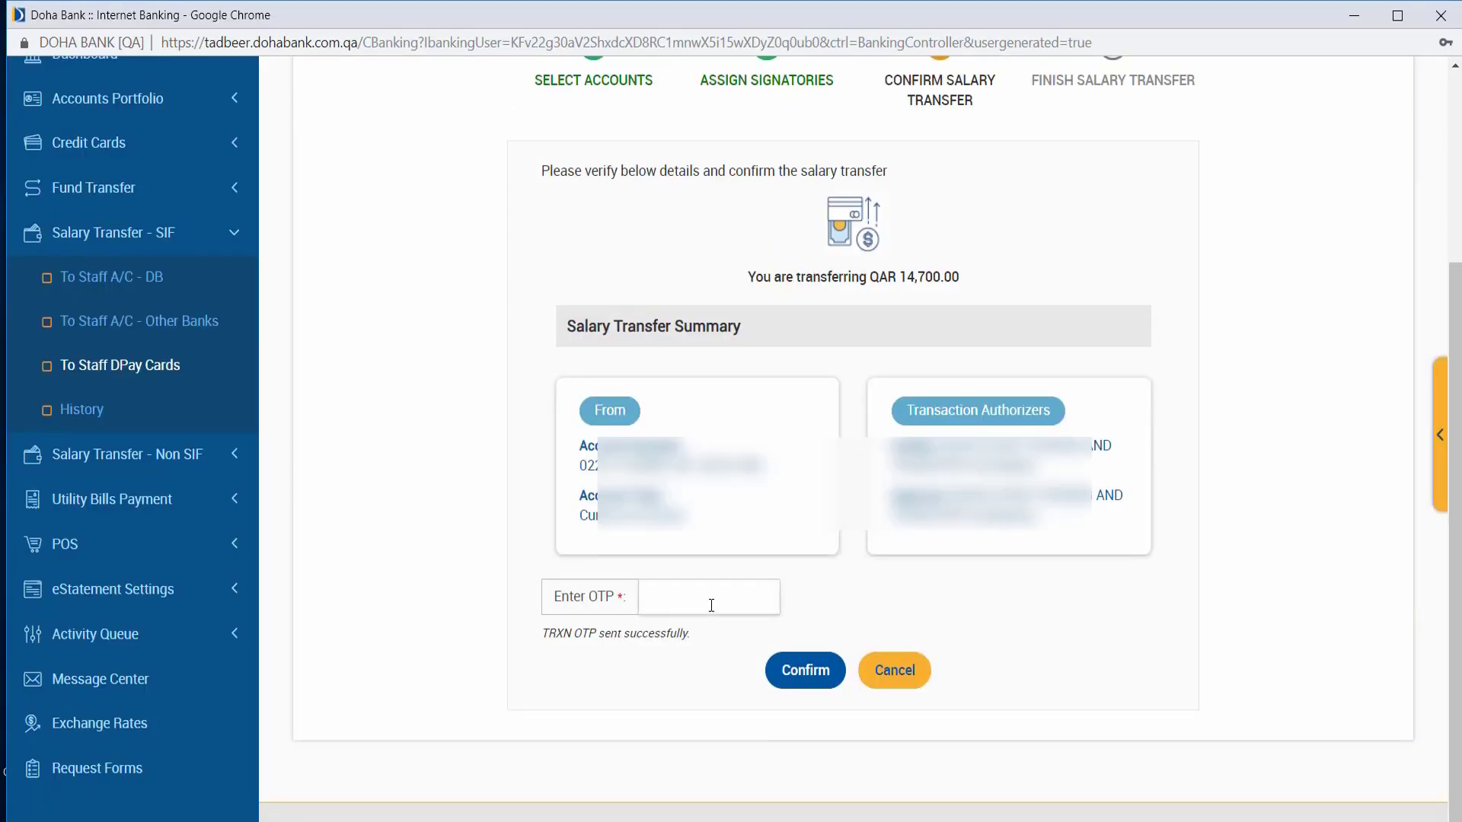
Enter the transaction OTP and confirm the QAR 14,700.00 salary transfer
left_click(711, 605)
left_click(797, 678)
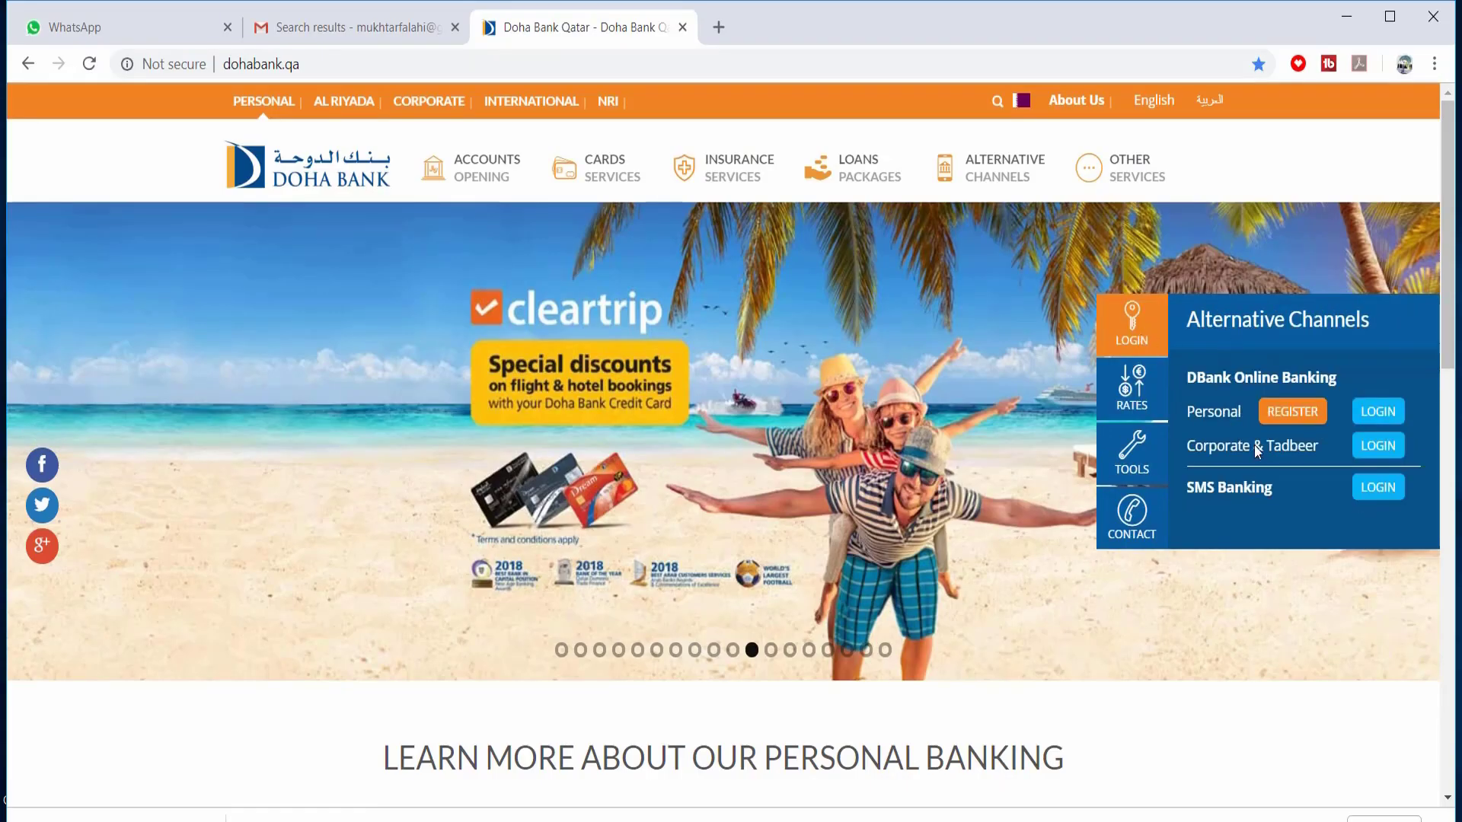
Sign in to Corporate & Tadbeer as the second user, entering their credentials and the e-OTP
left_click(1378, 446)
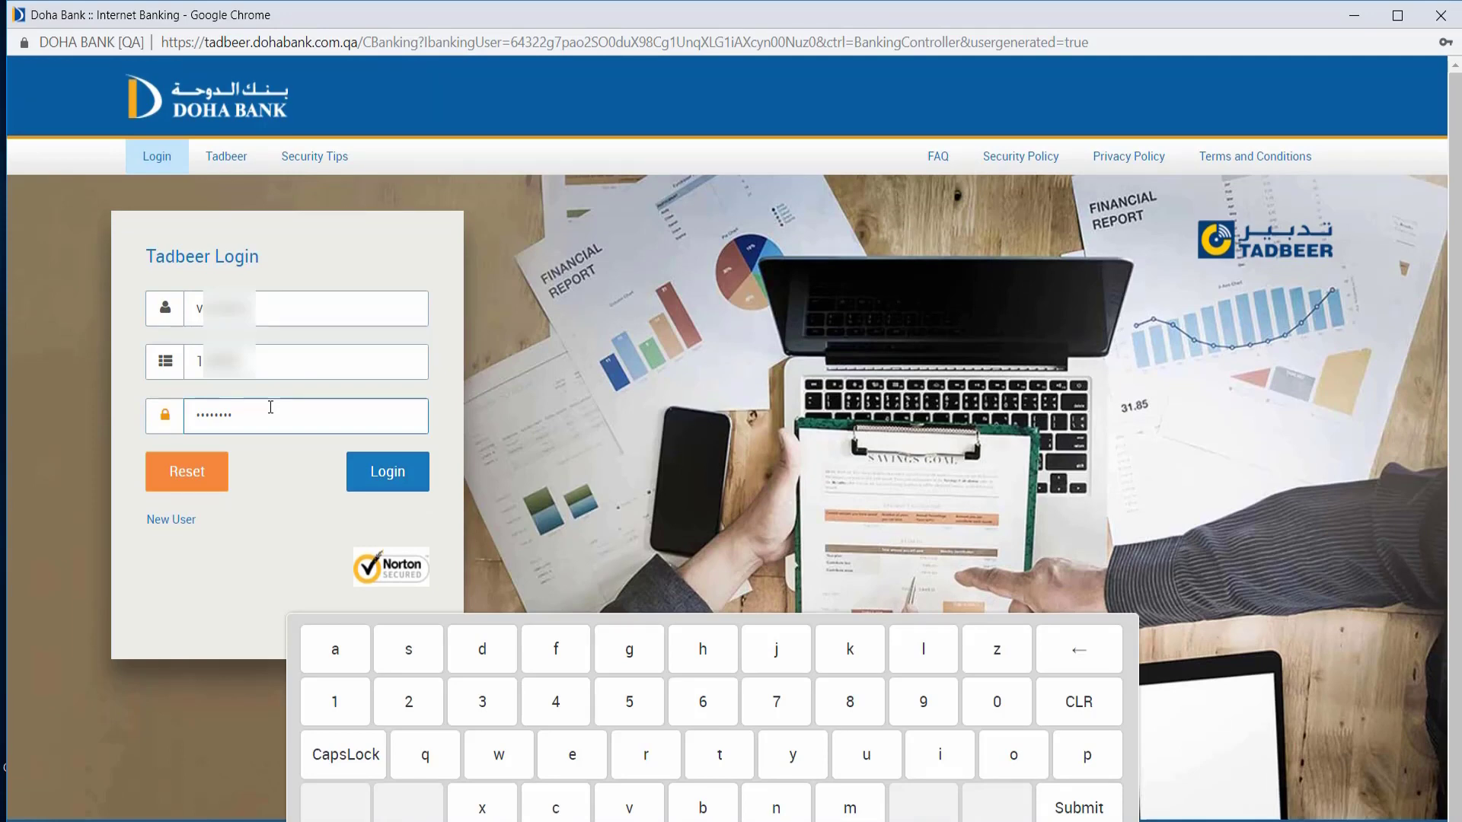
key("Return")
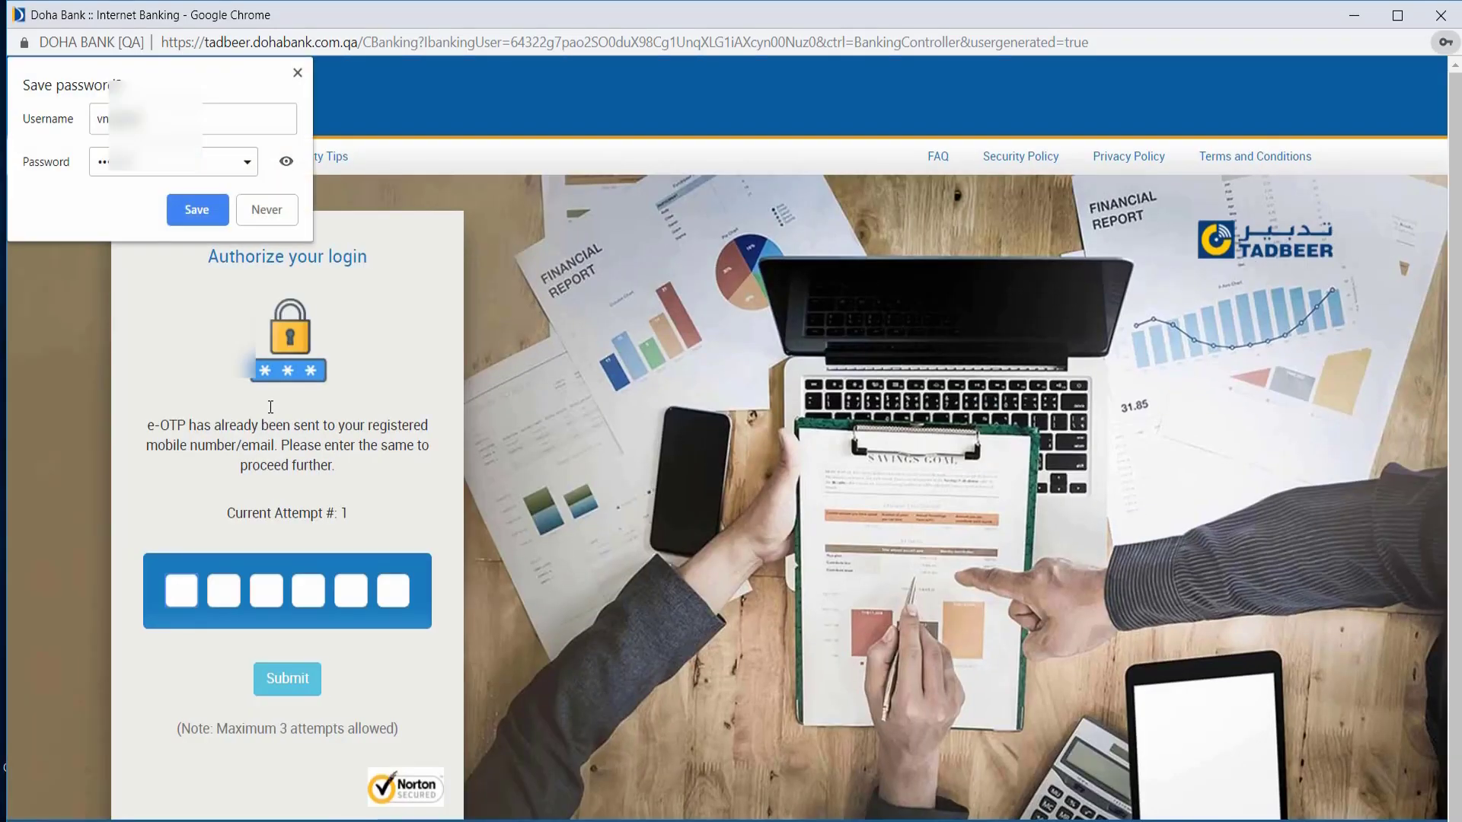
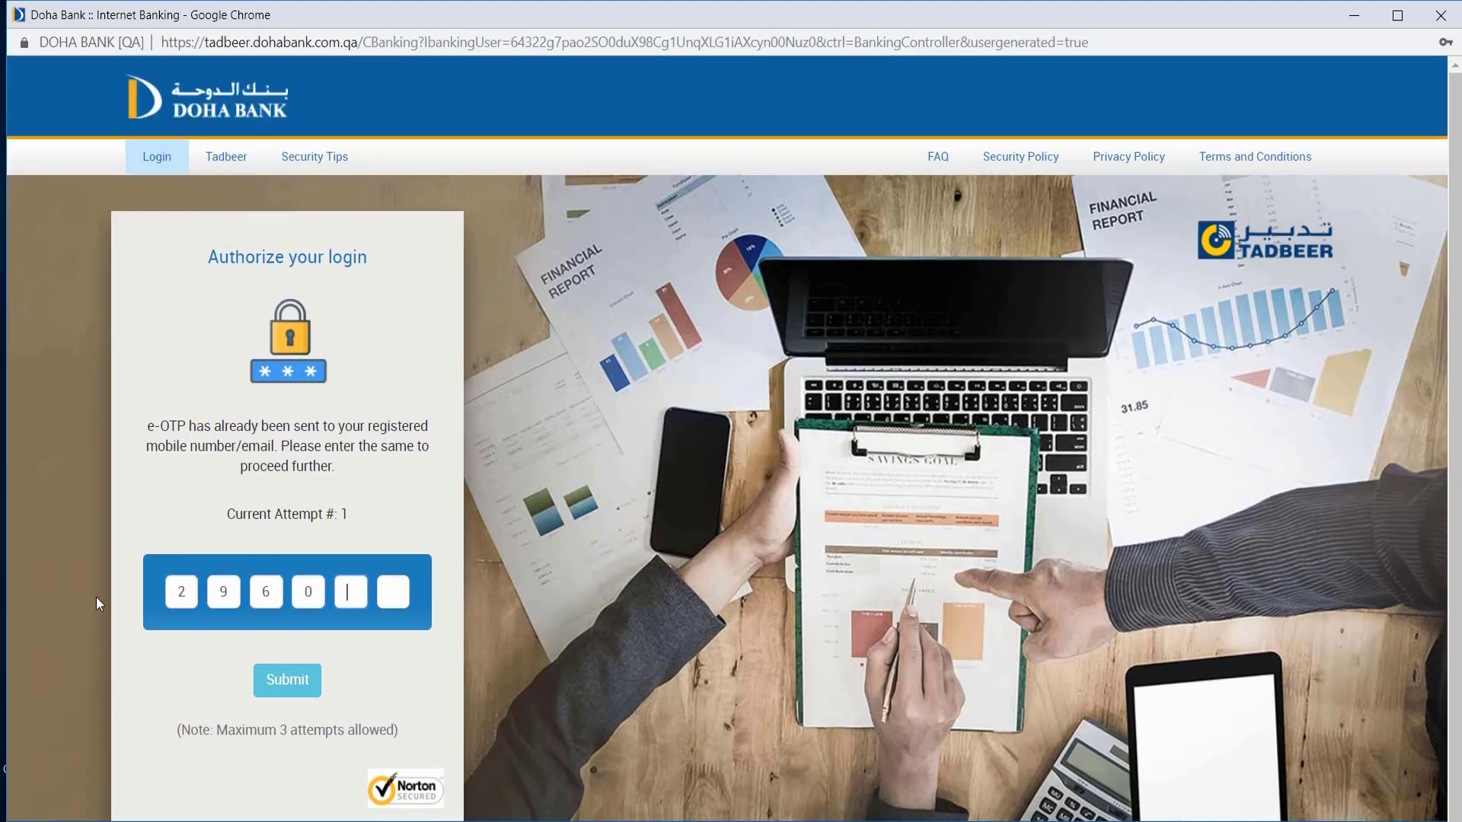
key("Return")
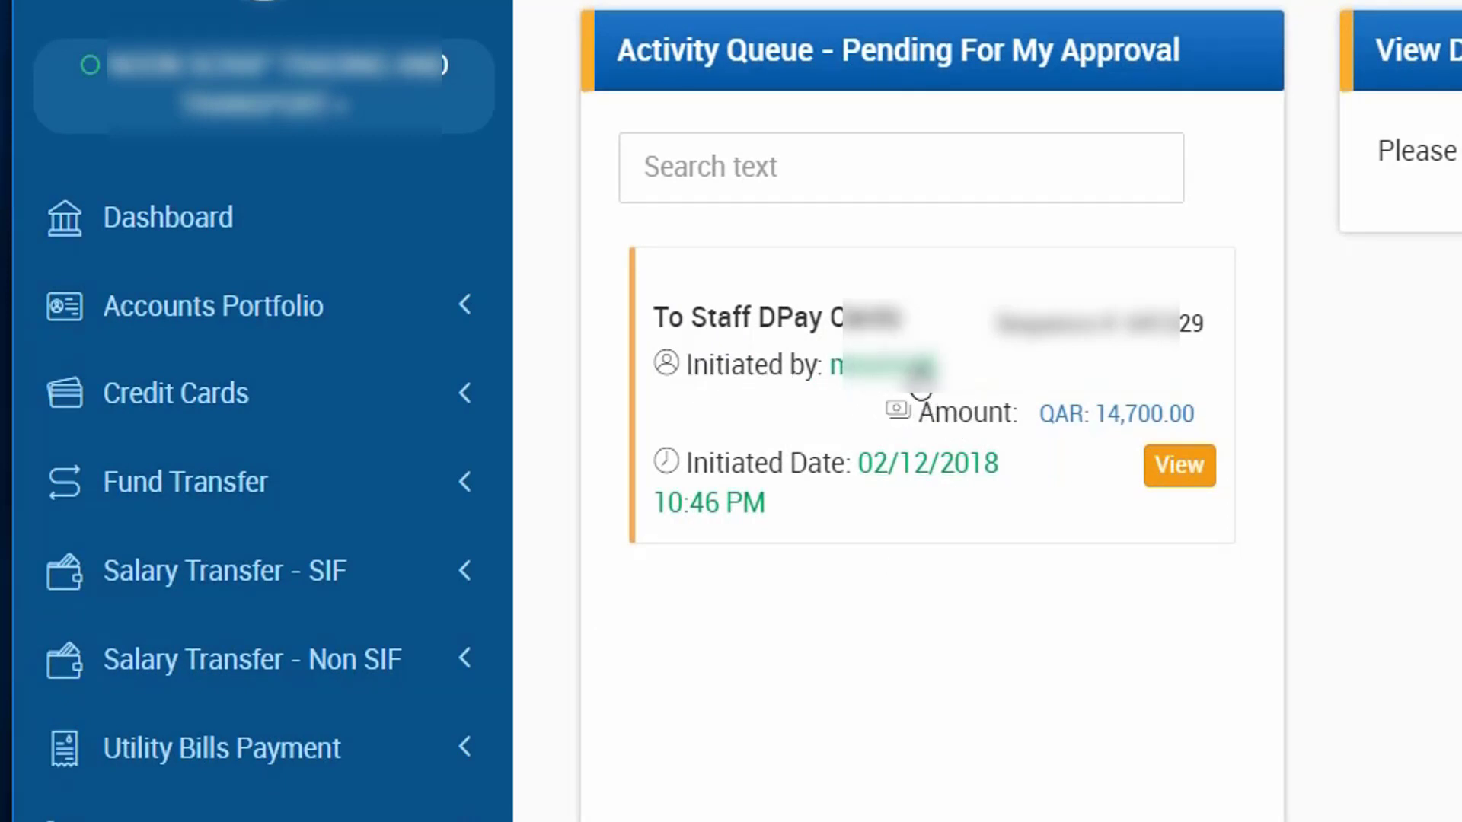
Open the pending QAR 14,700.00 transfer and verify it with the OTP and comment 'verified'
left_click(1169, 466)
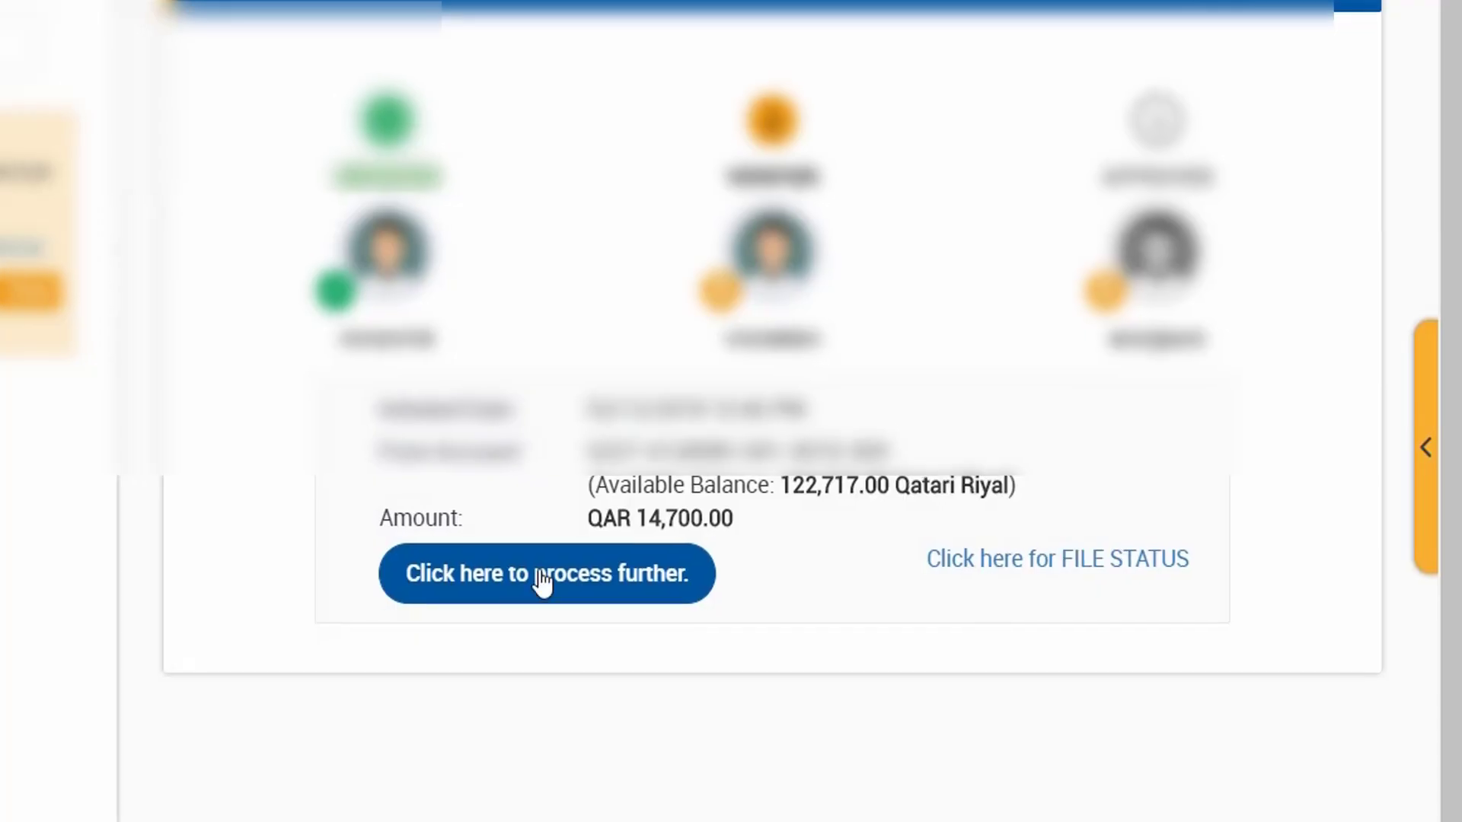
left_click(540, 583)
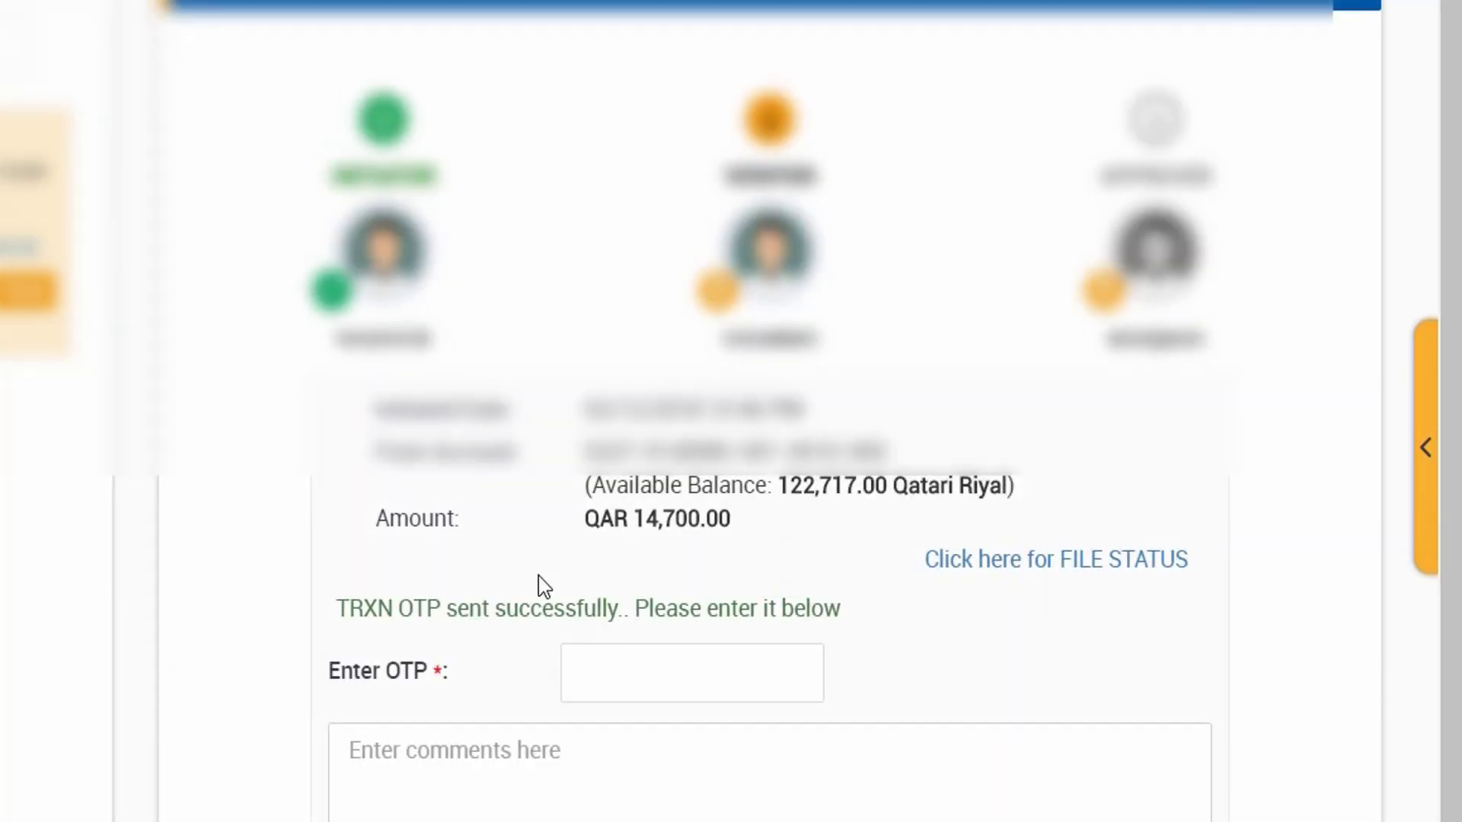
scroll(537, 576, "down", 2)
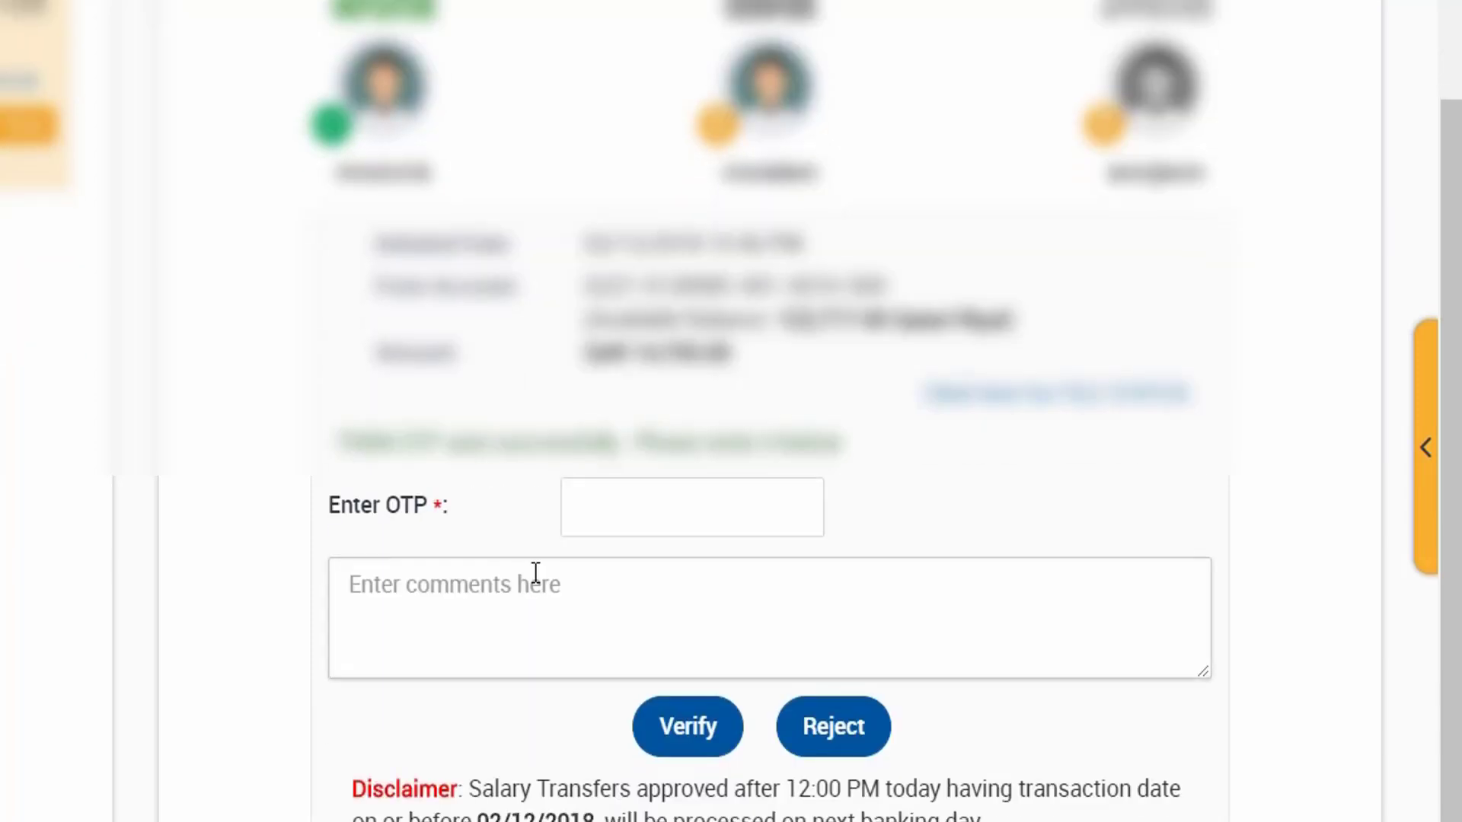
left_click(584, 520)
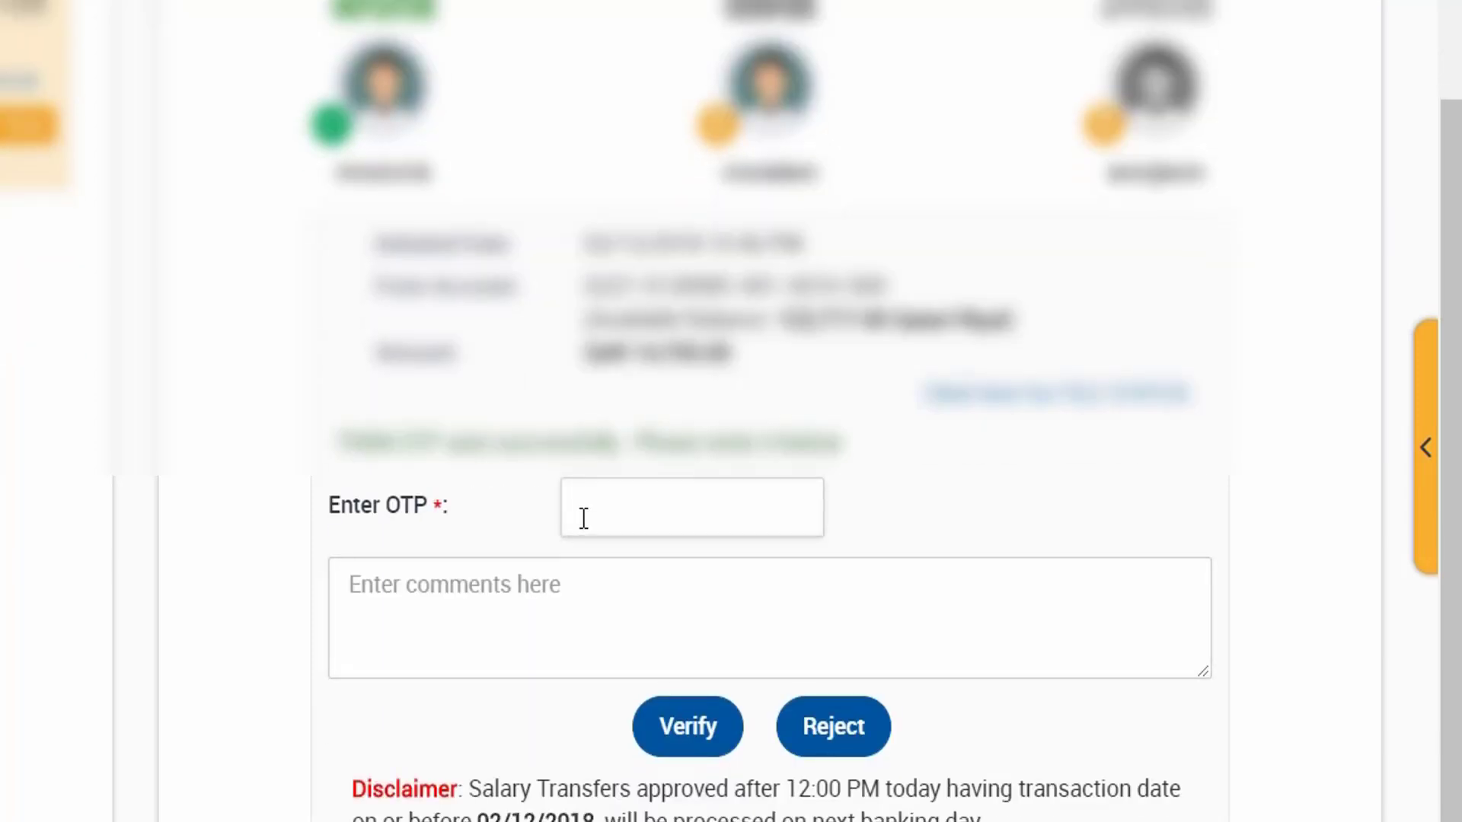
left_click(584, 519)
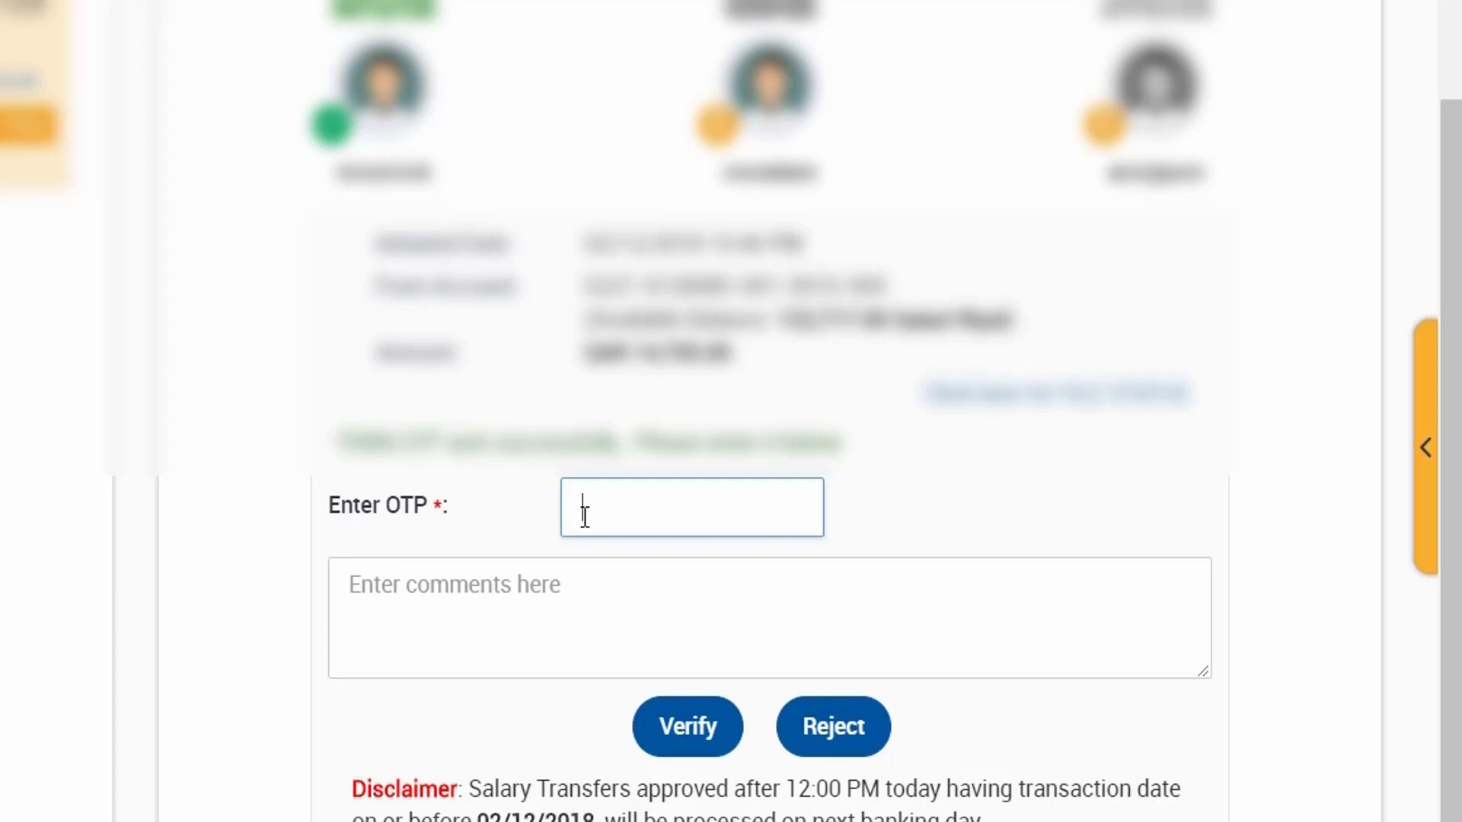
left_click(368, 642)
type("verified")
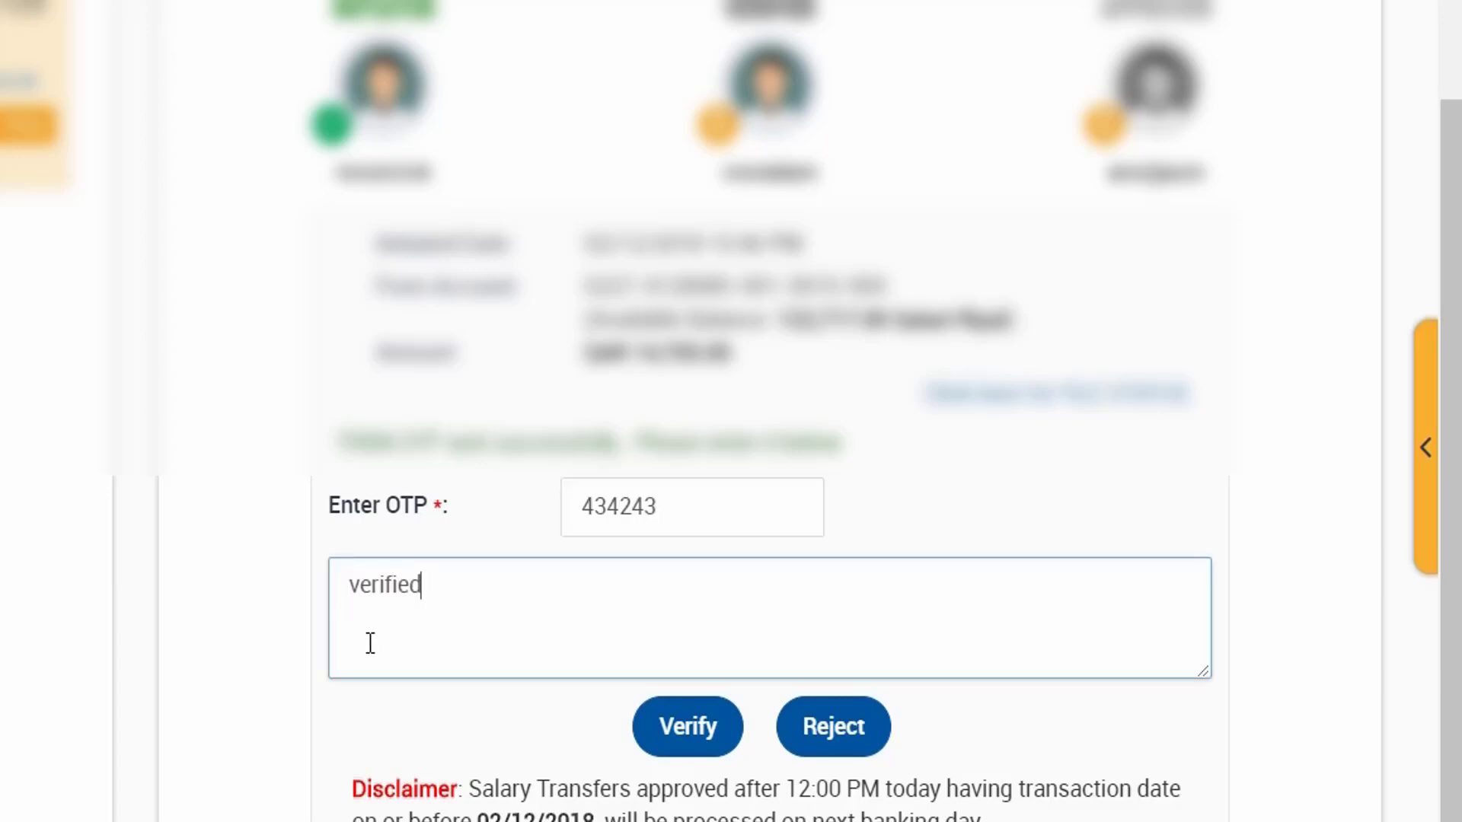
left_click(687, 729)
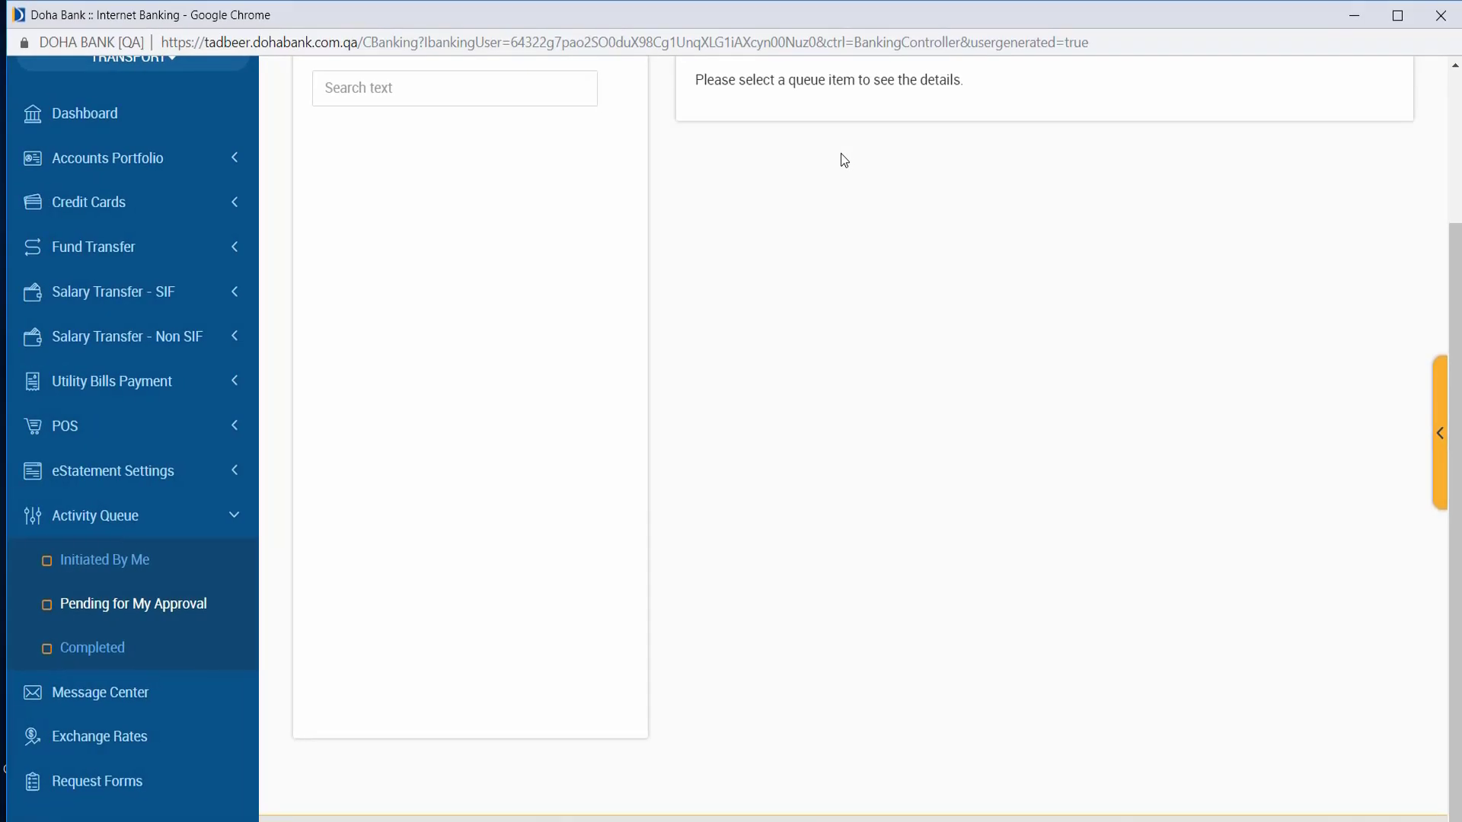
Log out, then sign in as the third user with credentials and the e-OTP
scroll(872, 459, "up", 3)
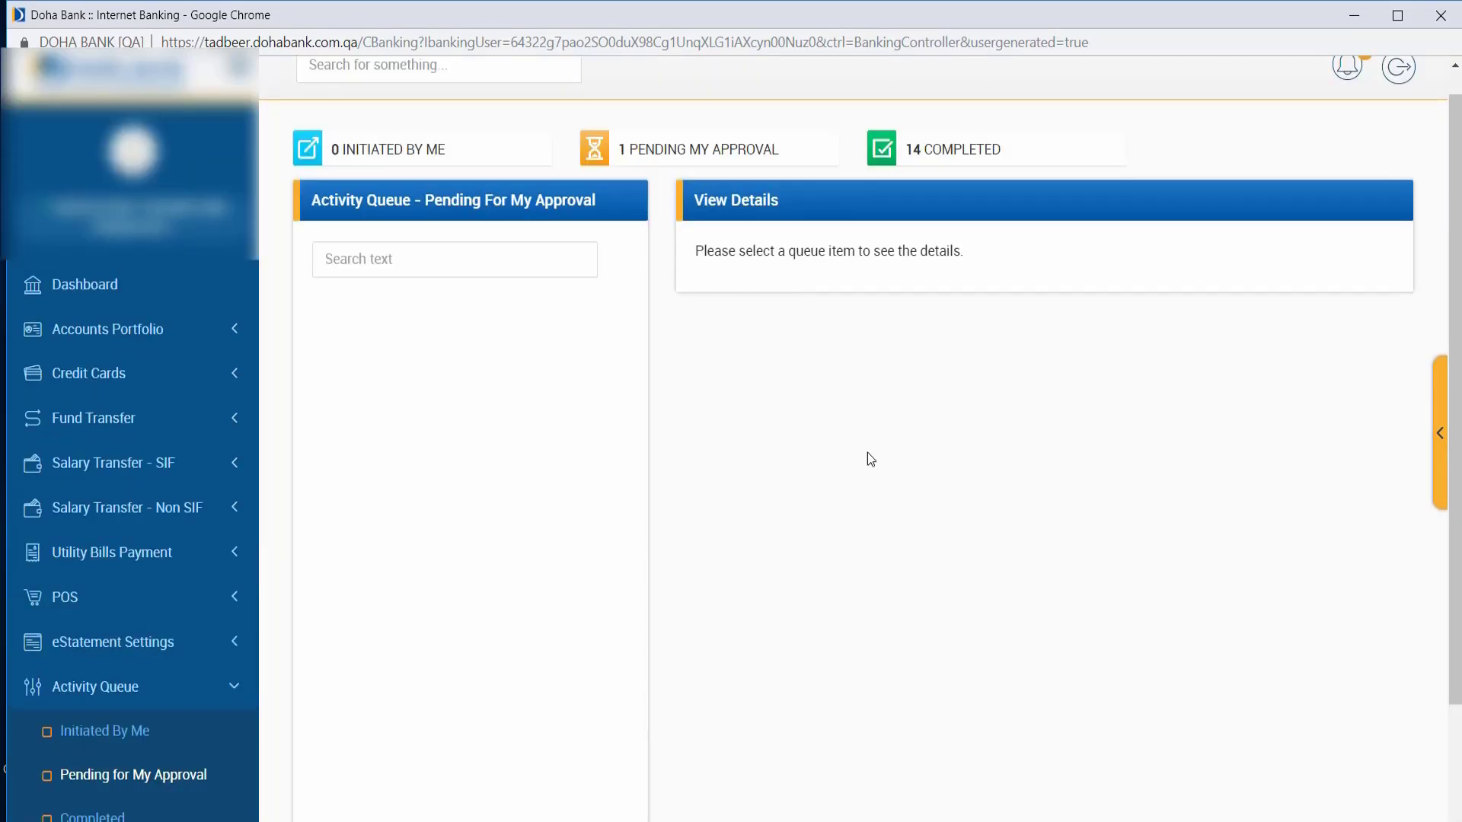
left_click(1397, 96)
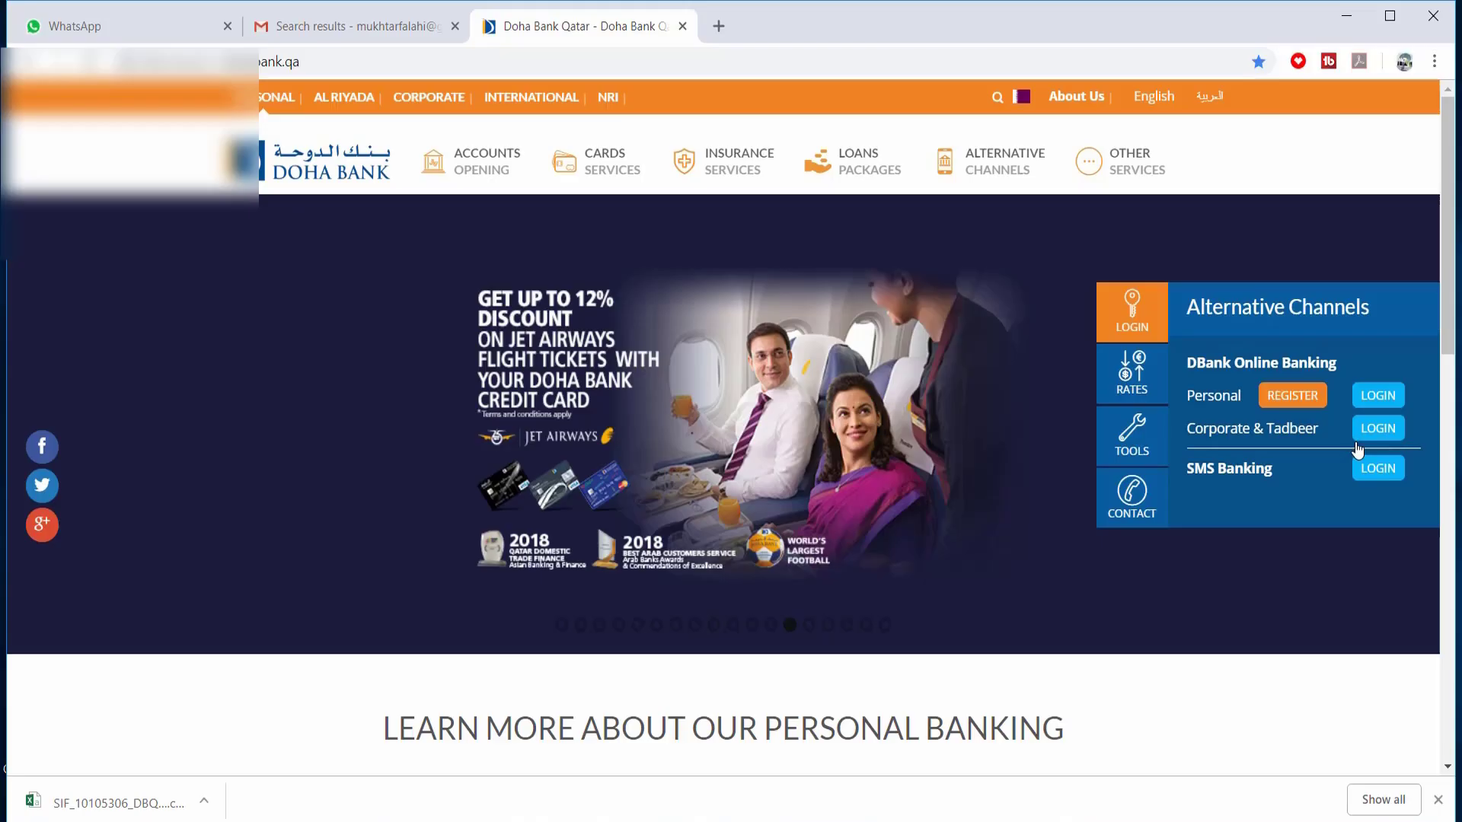
left_click(1377, 424)
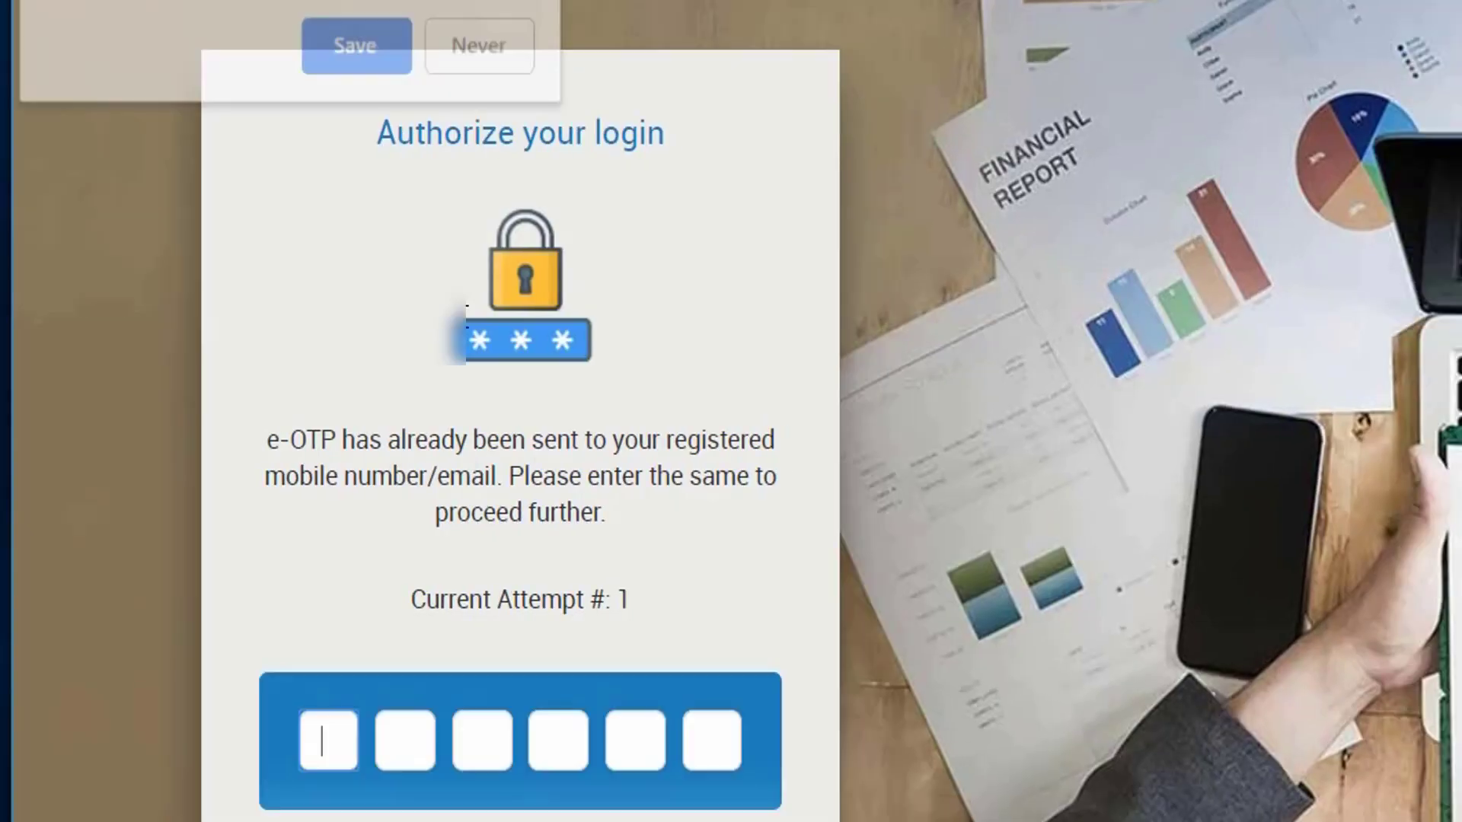
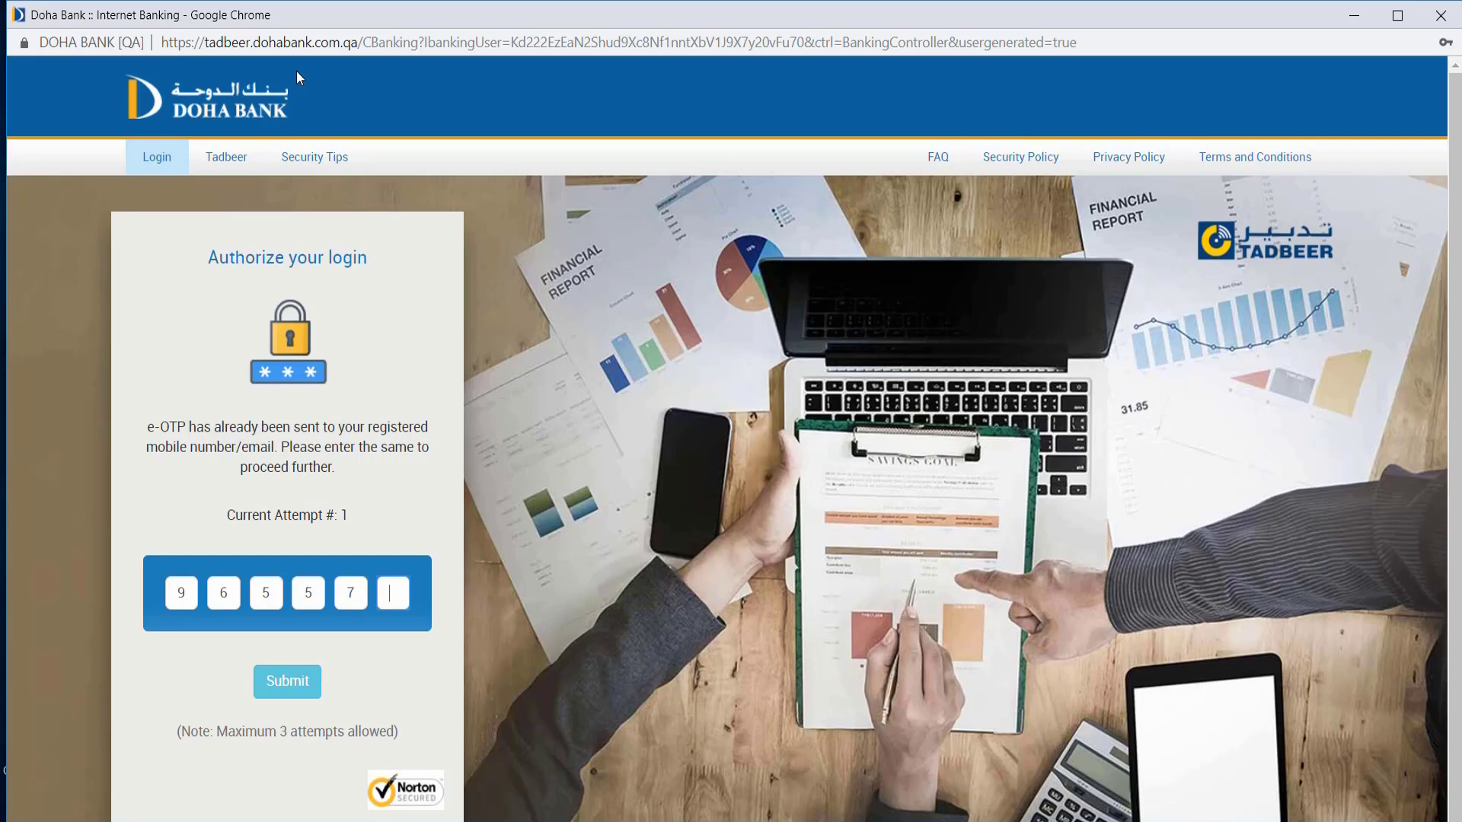
key("Return")
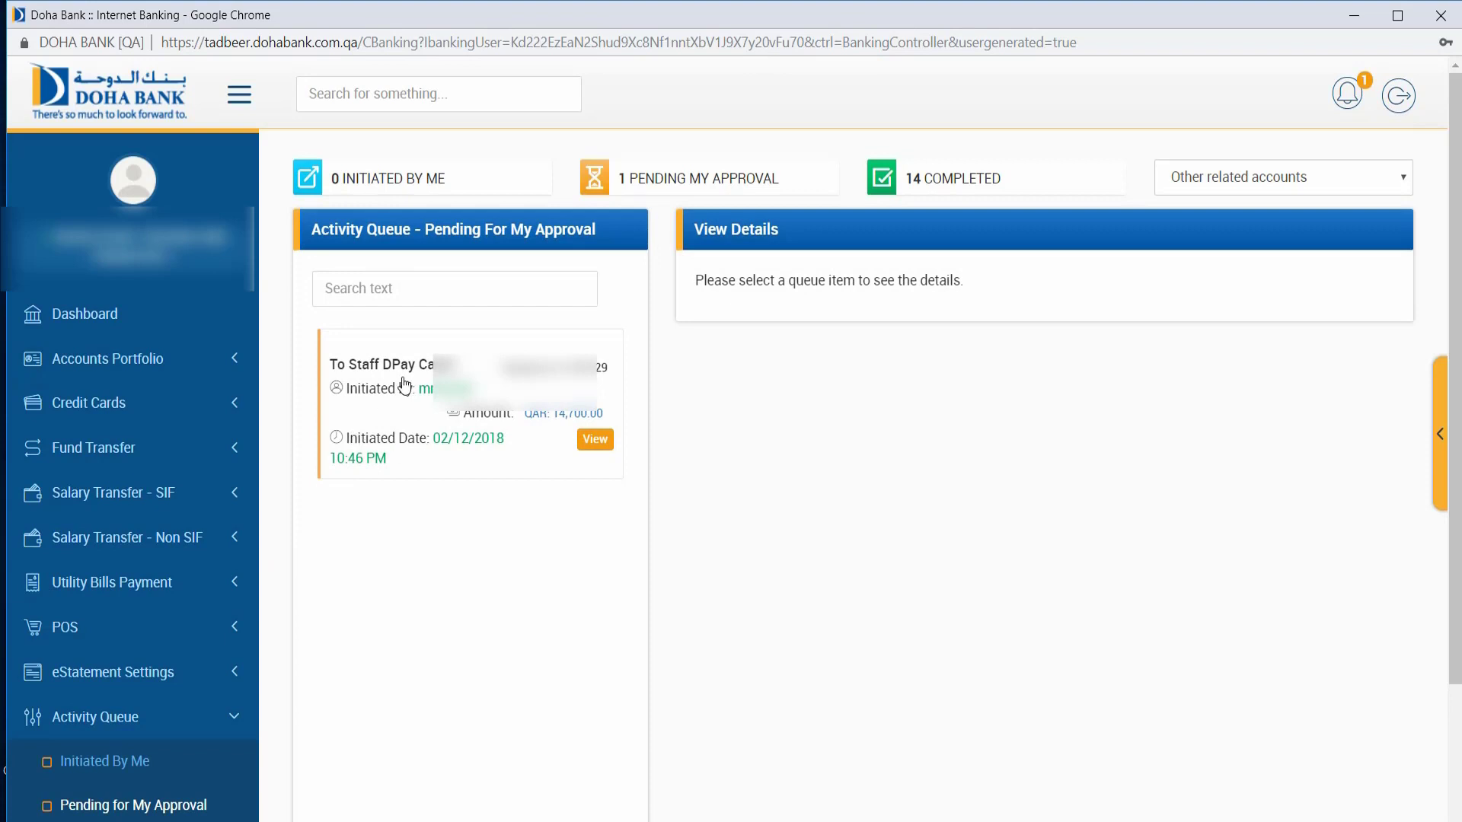
Open the pending QAR 14,700.00 DPay card salary transfer for processing and request an OTP
left_click(596, 441)
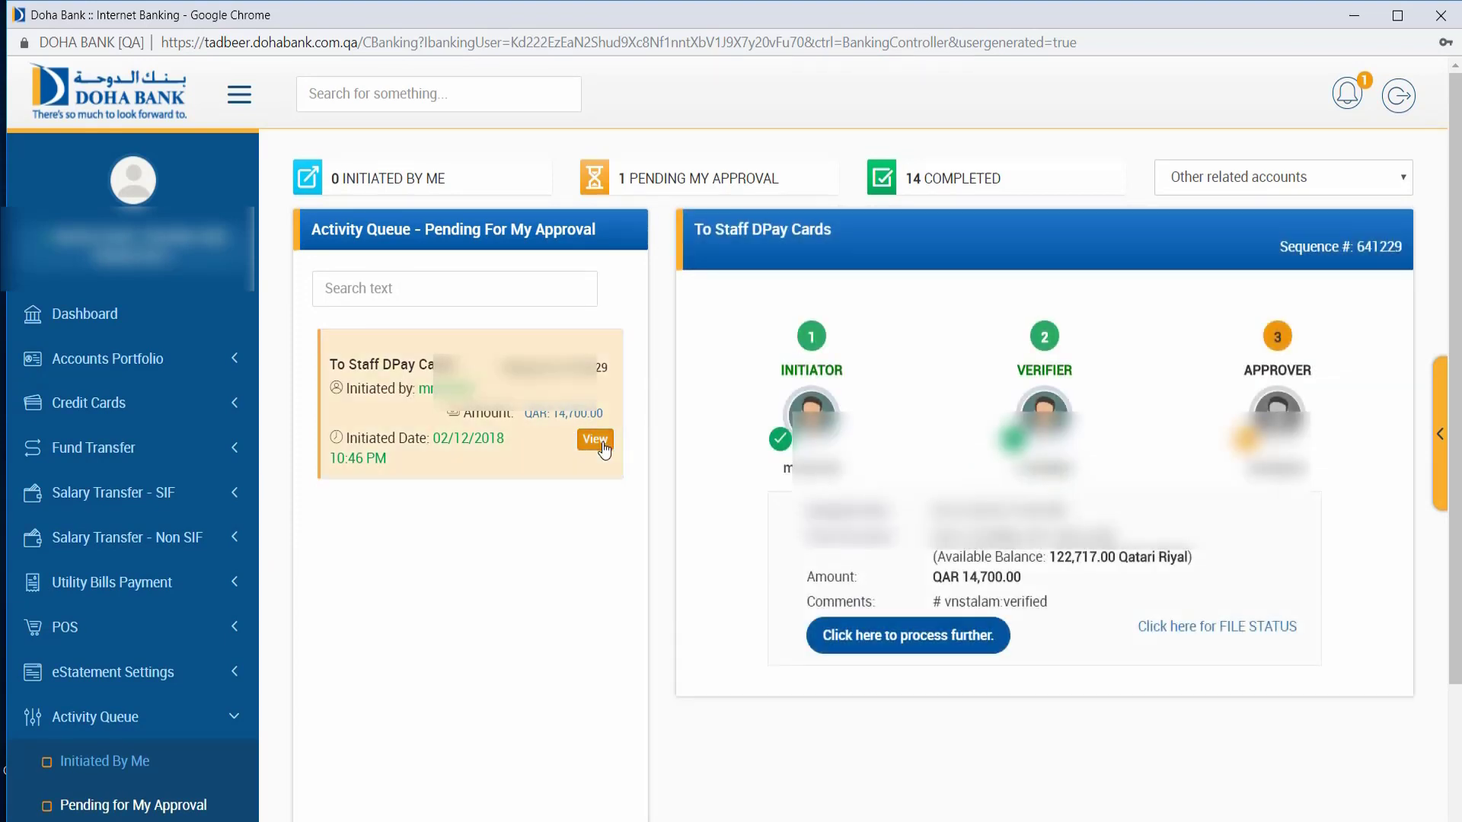
left_click(969, 633)
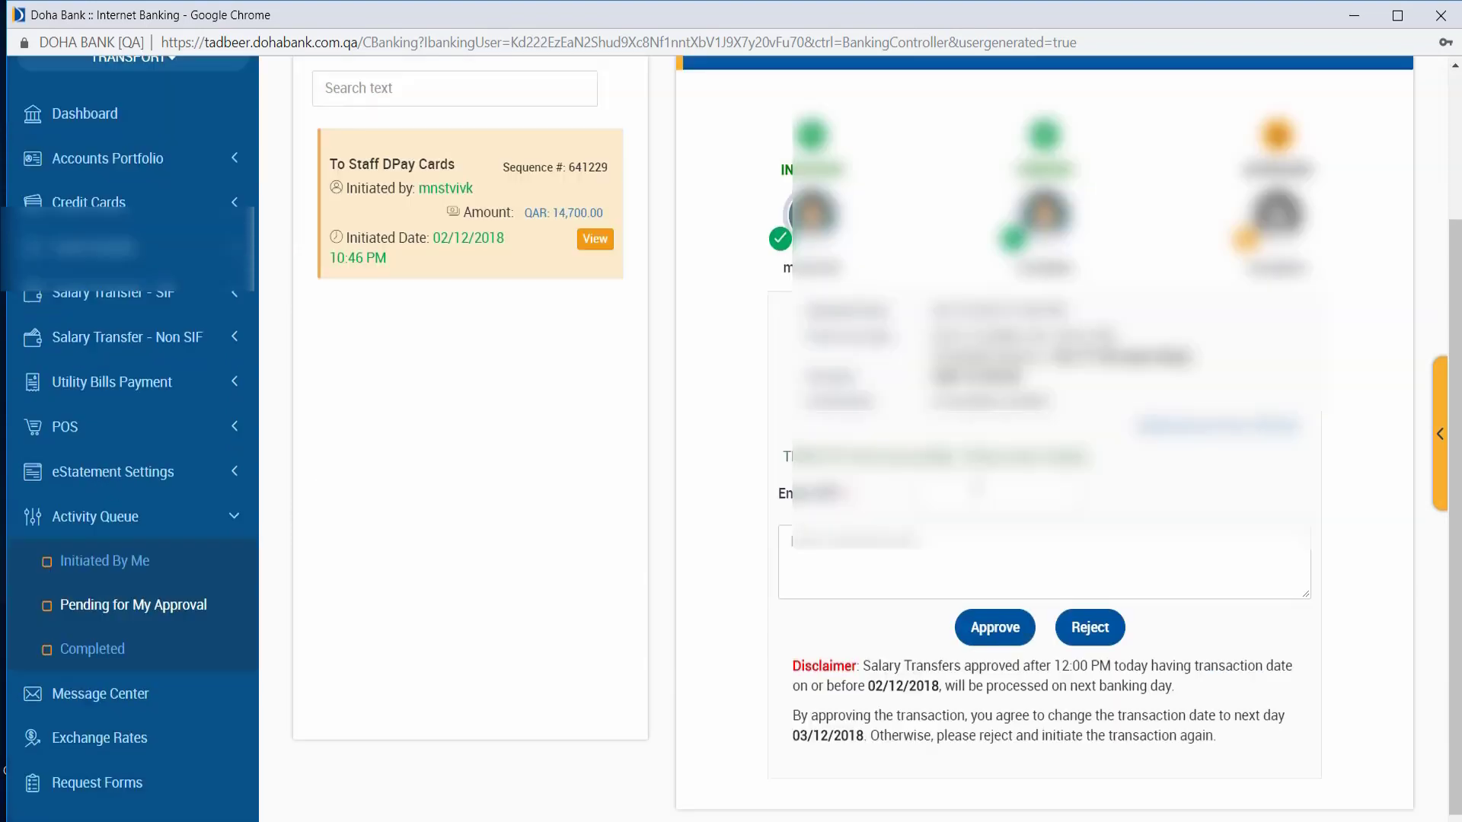
left_click(950, 549)
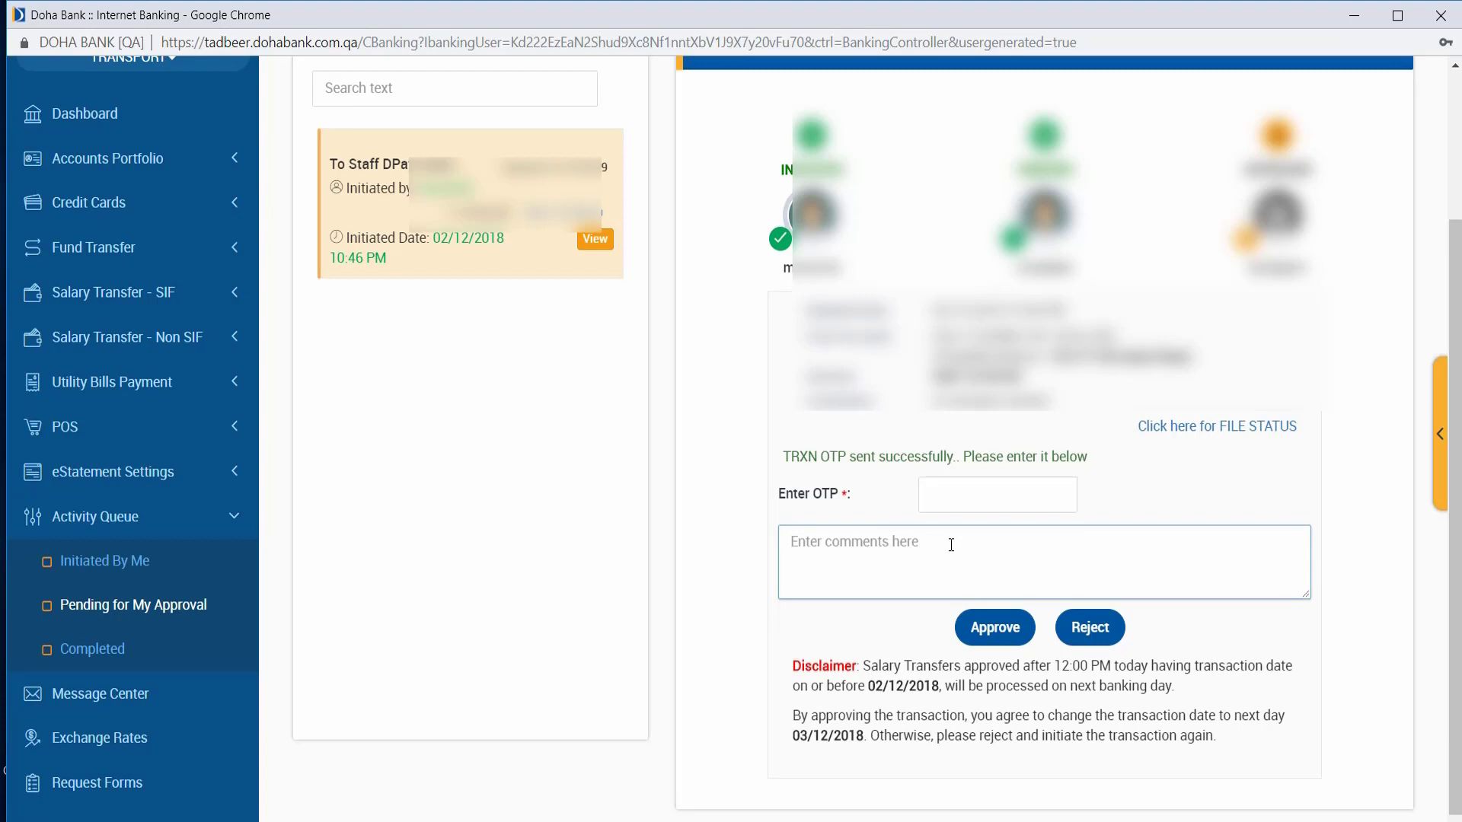
Enter the comment 'APPROVED, SALARY OF NOV 2018' and approve the transfer, confirming the dialog
type("APPRO")
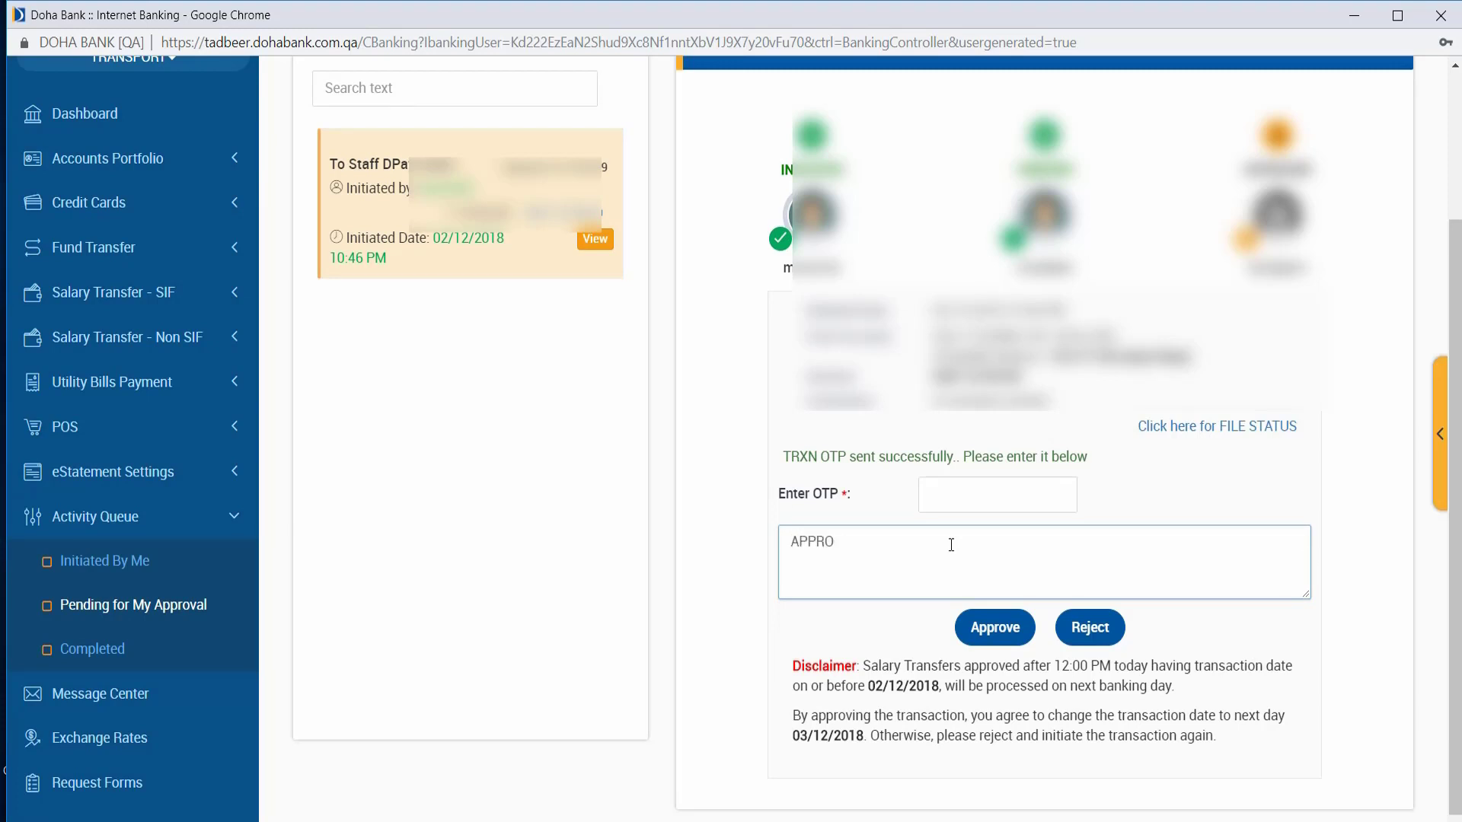
key("BackSpace")
type("OVED, SALARY OF NOV 2")
left_click(971, 623)
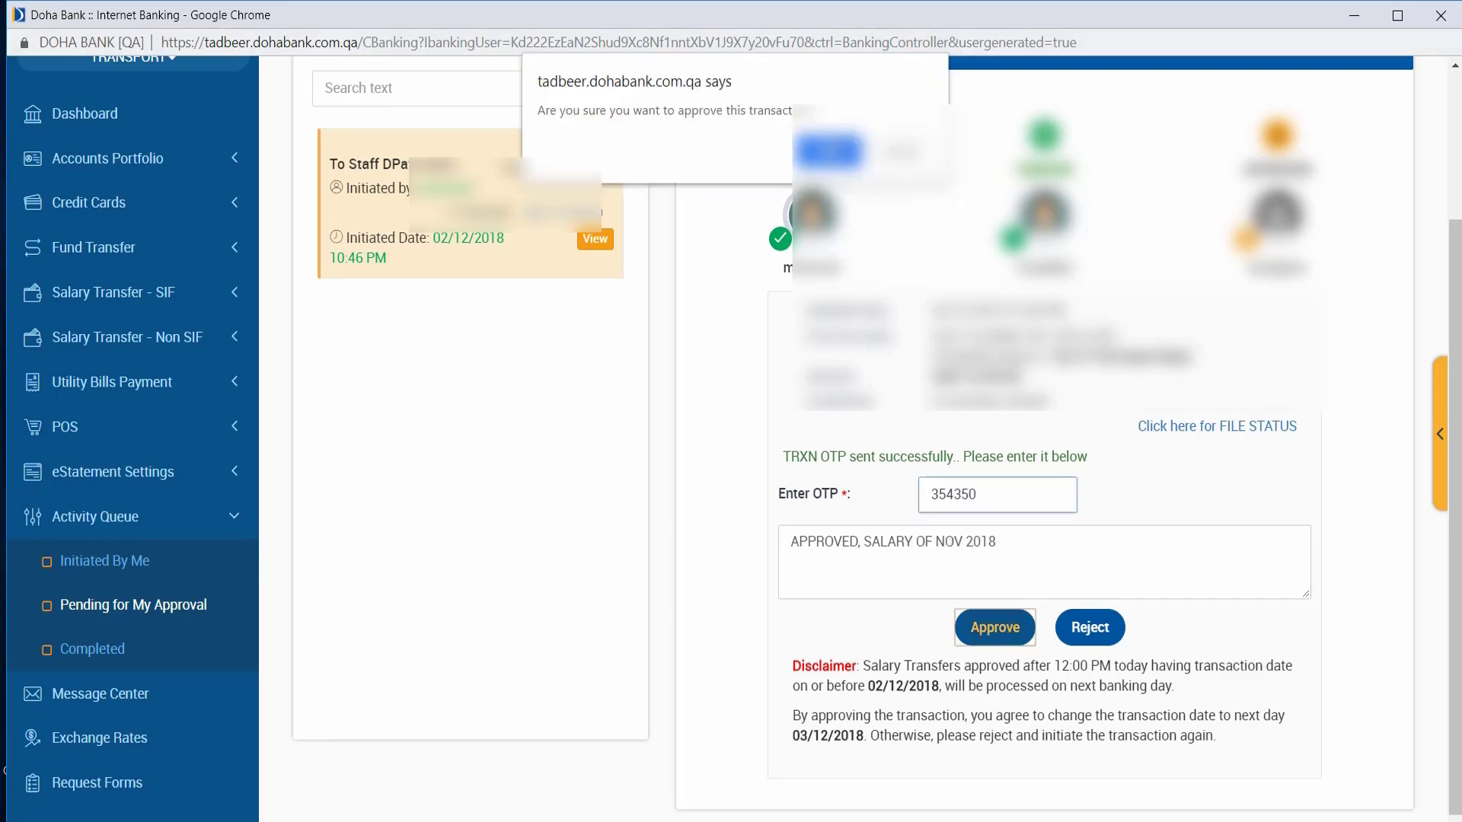
key("Return")
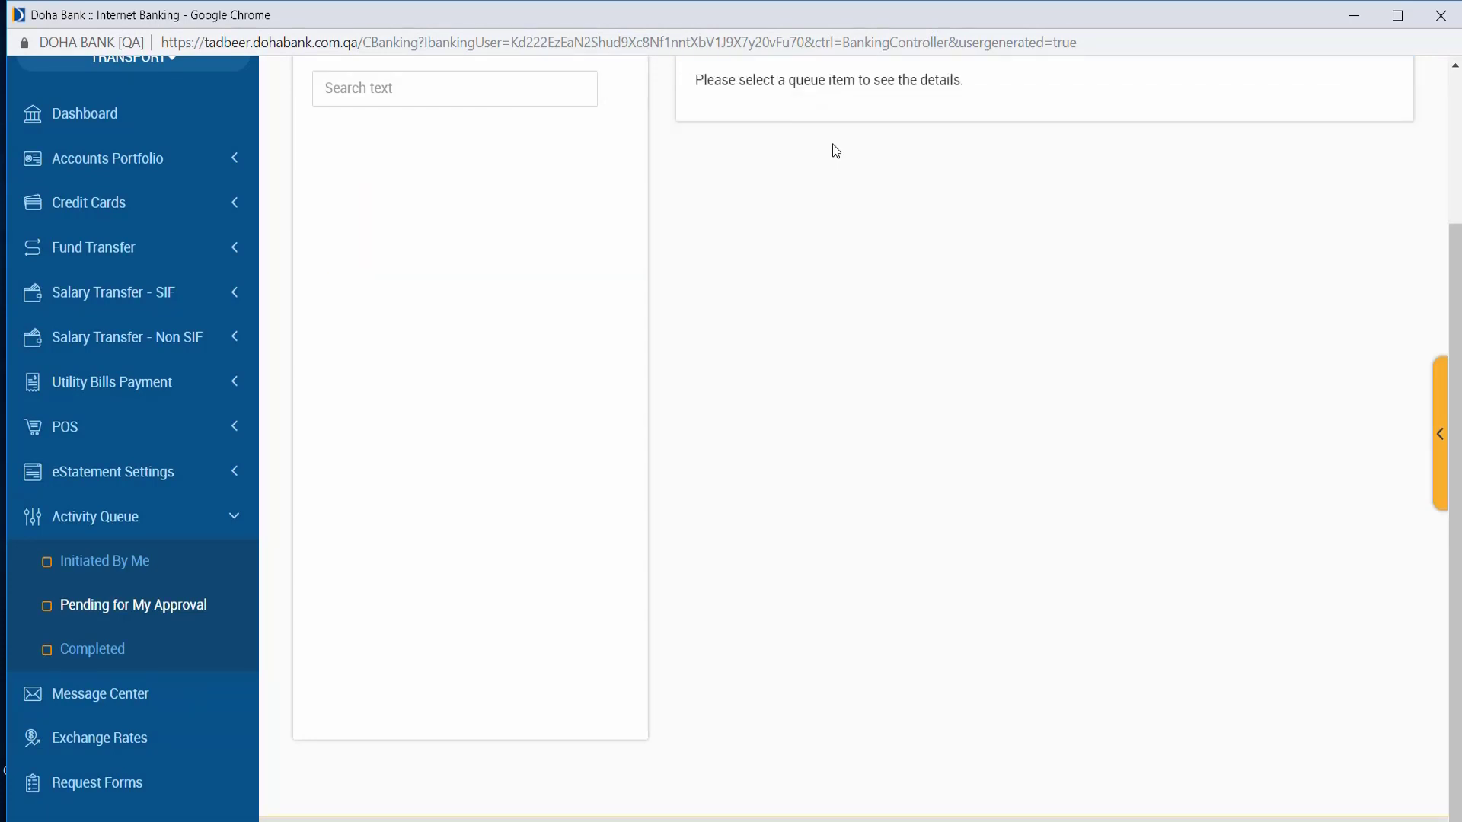
scroll(833, 144, "up", 3)
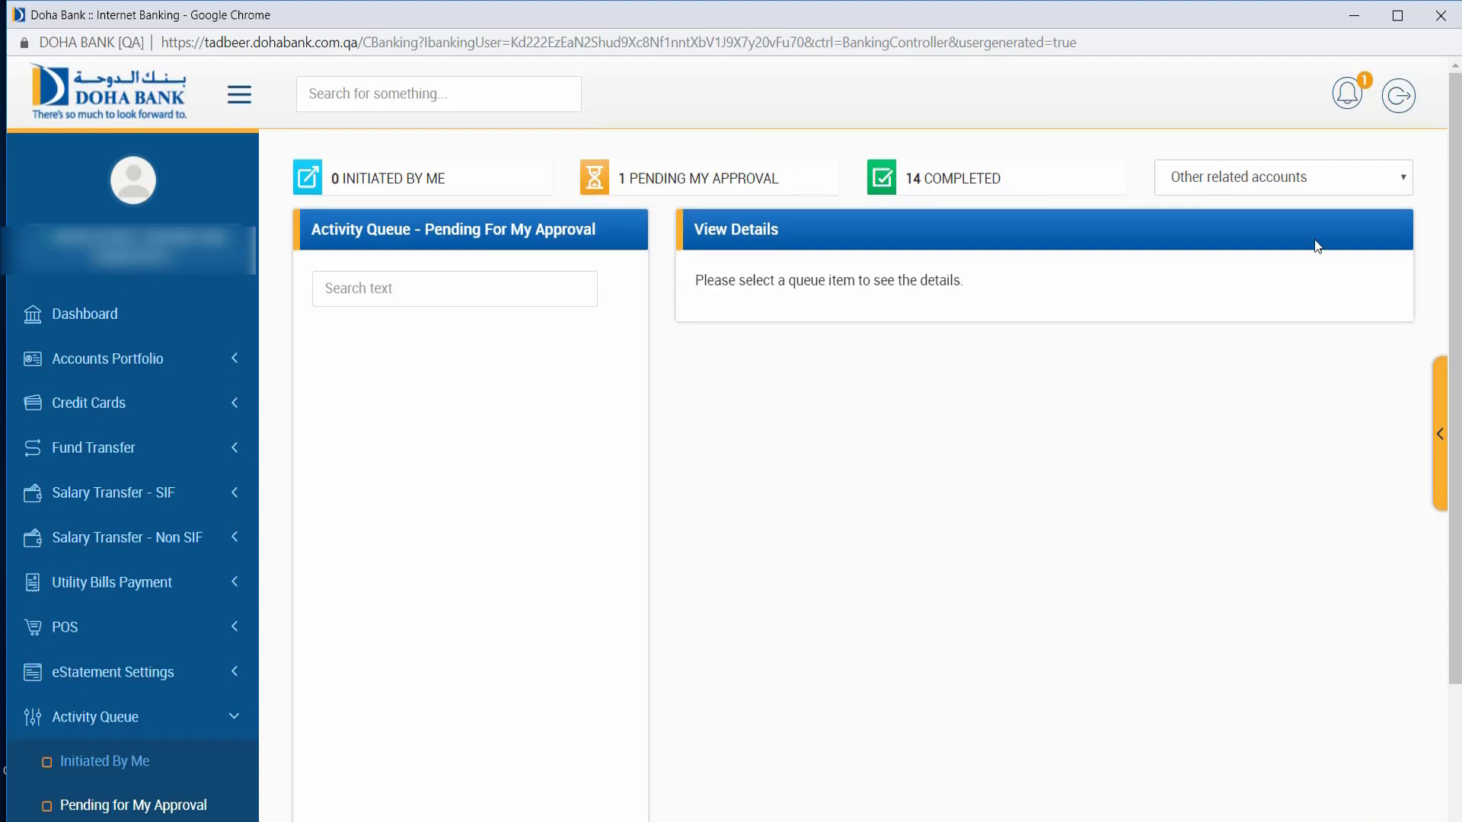
left_click(1358, 95)
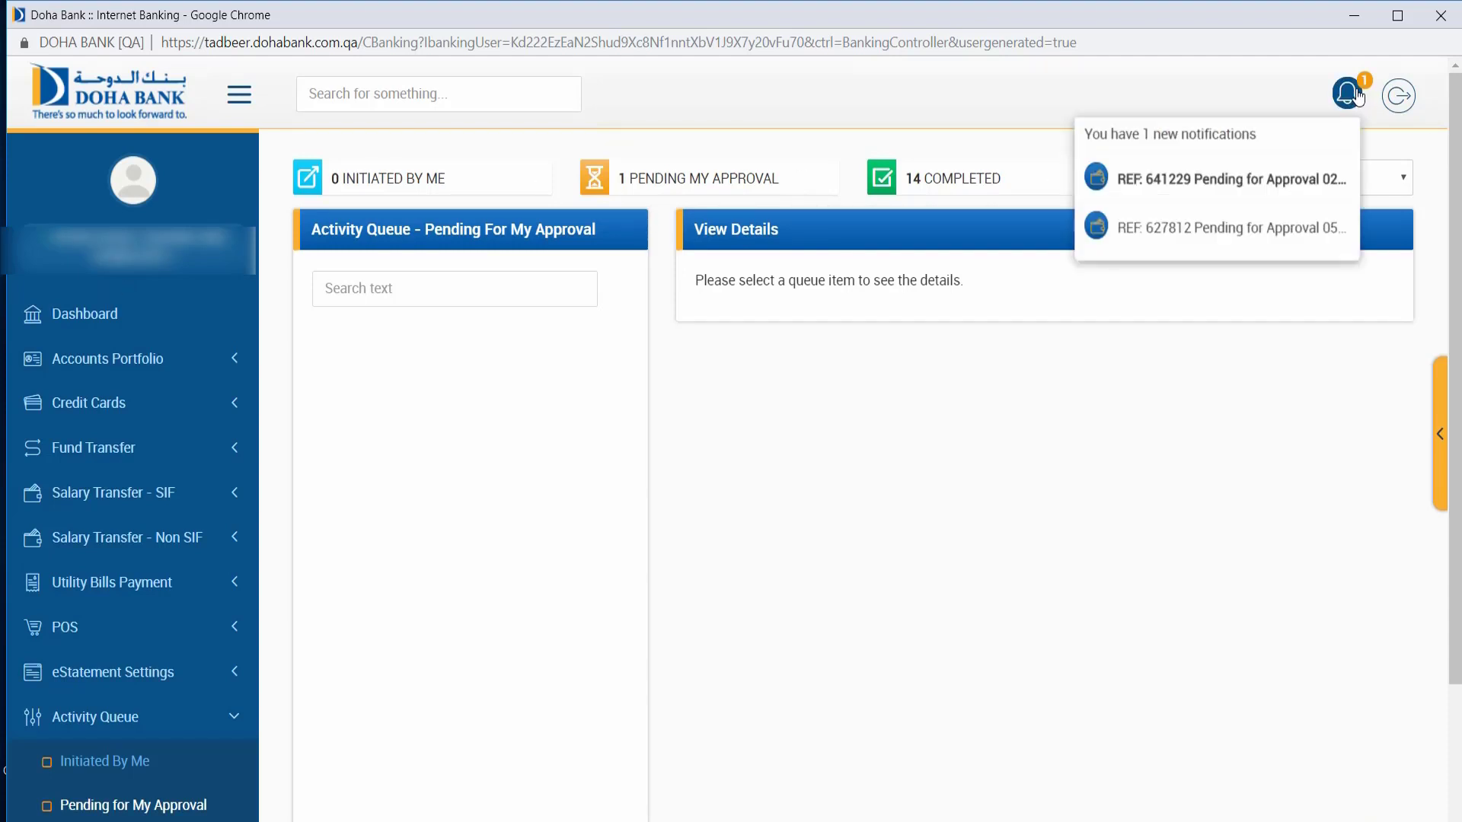
left_click(1233, 180)
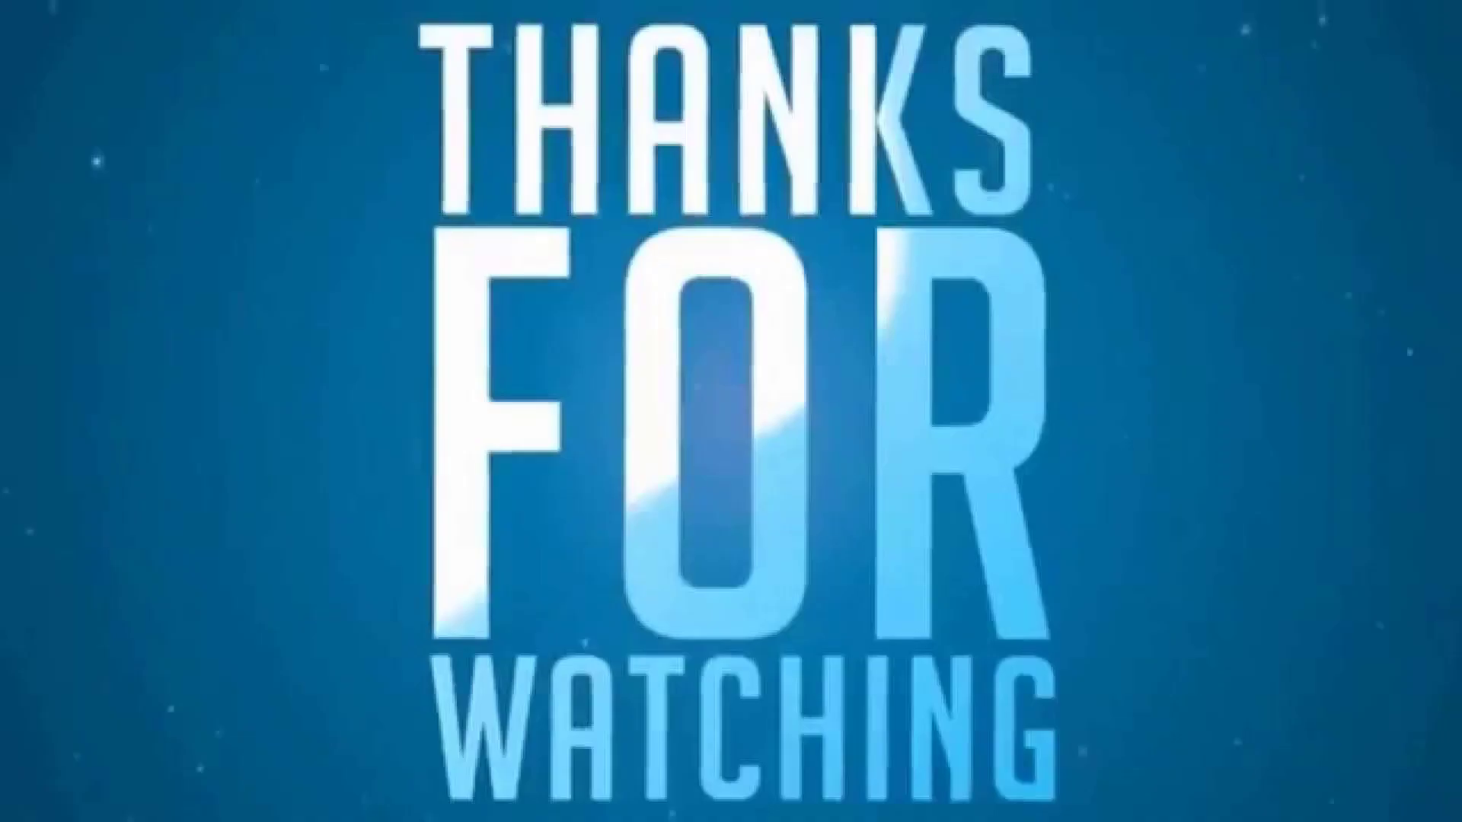